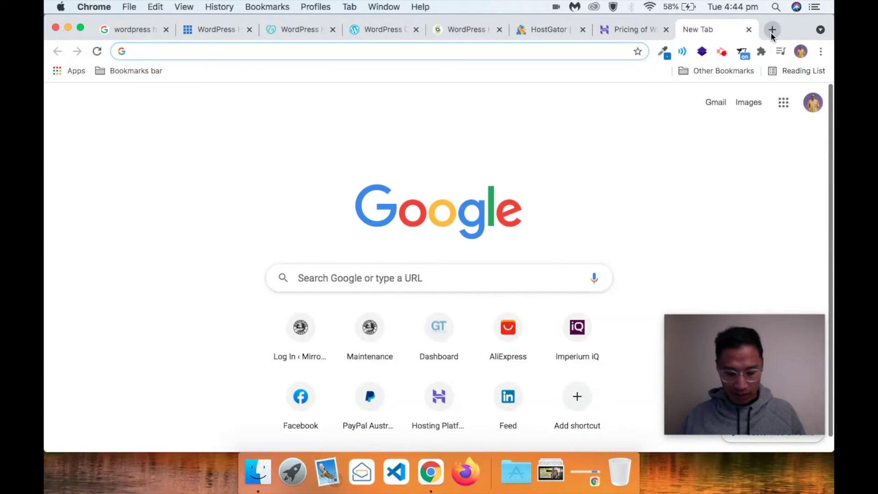
Search Google for 'shoptimizer' and scroll the results to the commercegurus.com Shoptimizer listing
text(shop)
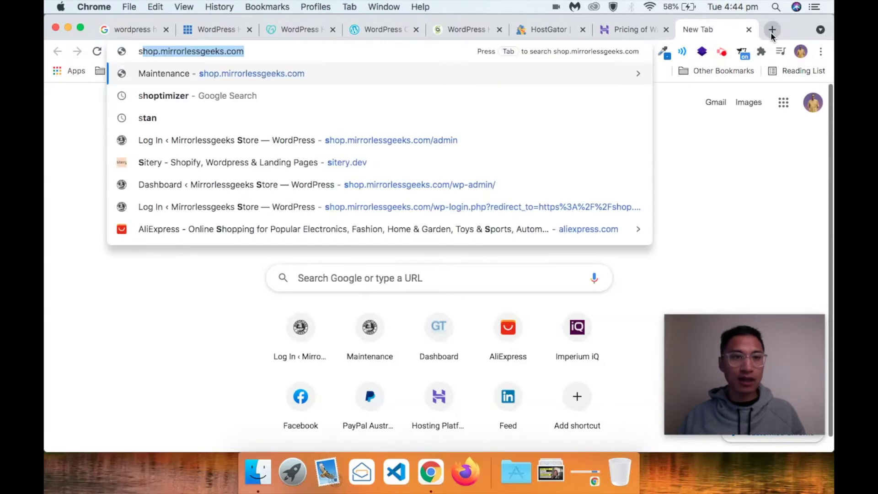
text(ti)
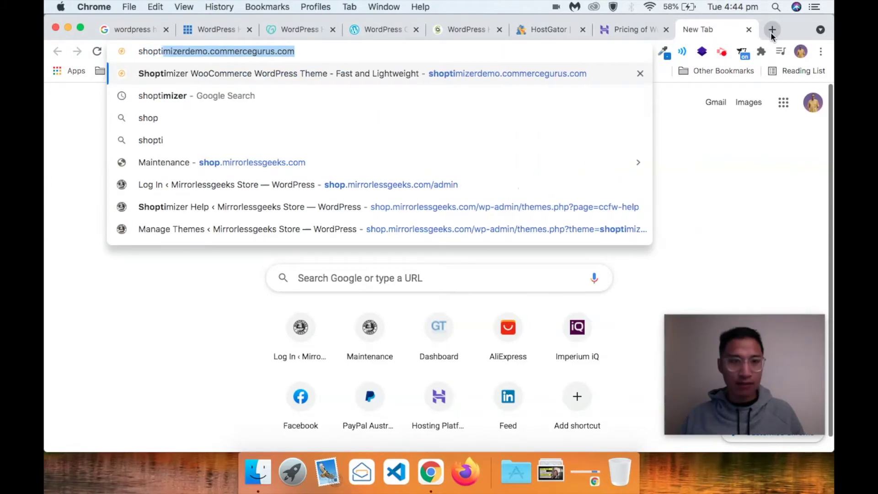
text(mizer)
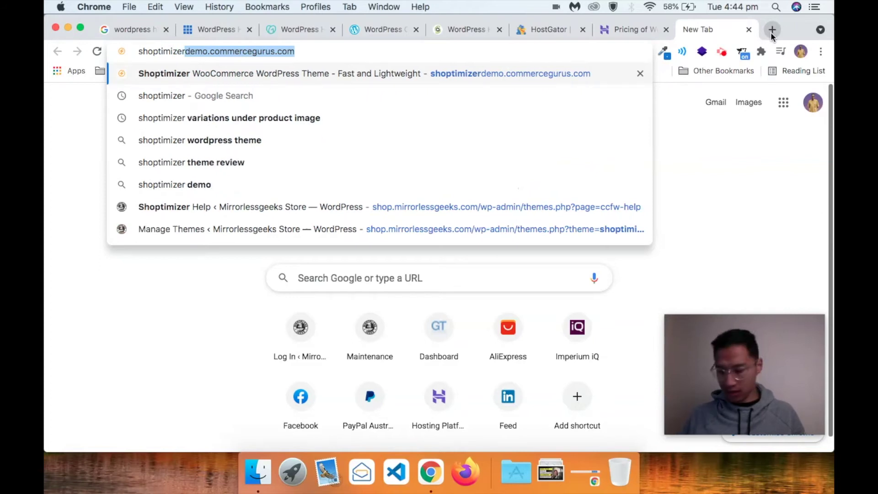
key(Delete)
key(Return)
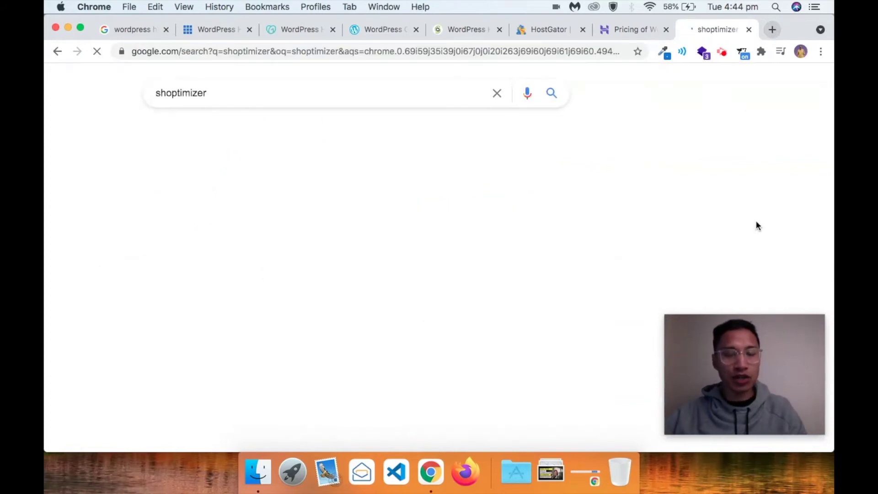
scroll(417, 291, down, 2)
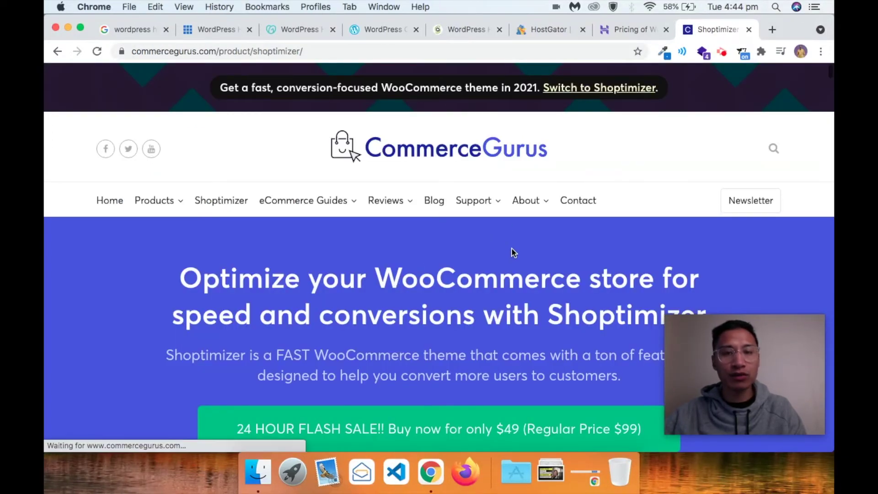
Scroll the Shoptimizer product page past Accessibility and Compatibility to the customer testimonials
scroll(511, 248, down, 2)
scroll(510, 233, up, 2)
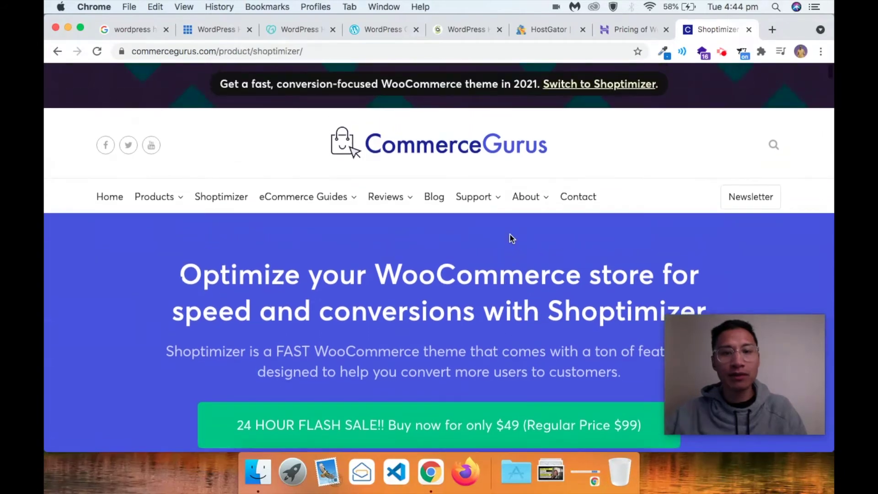
scroll(503, 247, down, 3)
scroll(535, 223, down, 3)
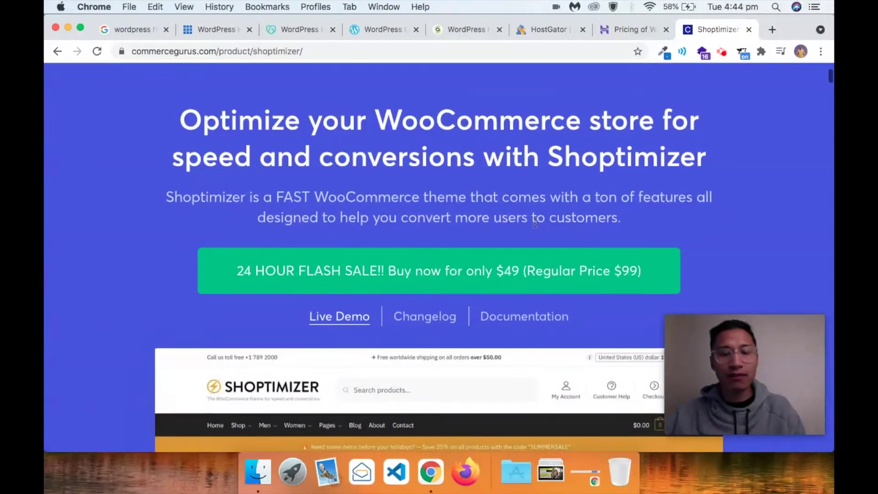
scroll(503, 236, down, 1)
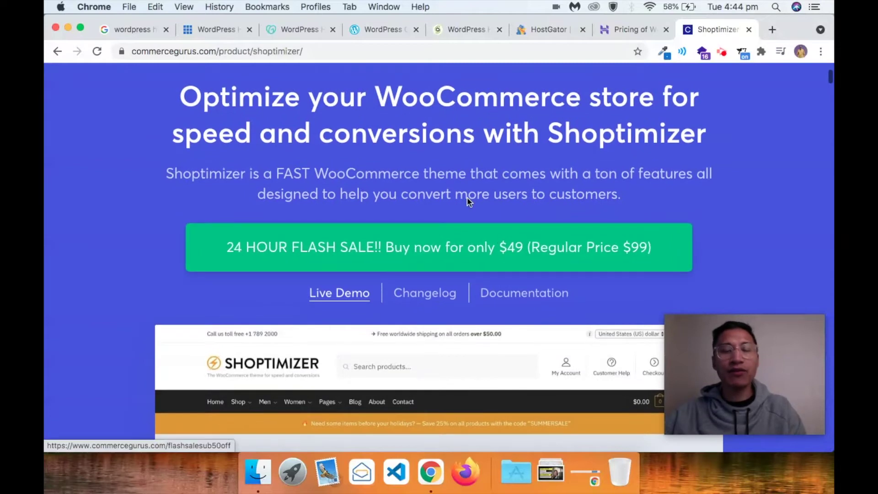
scroll(531, 169, down, 1)
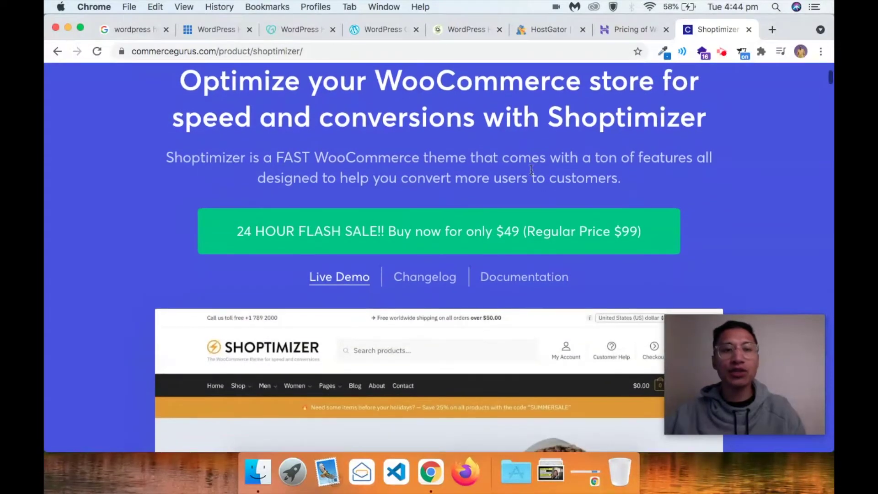
scroll(531, 169, down, 2)
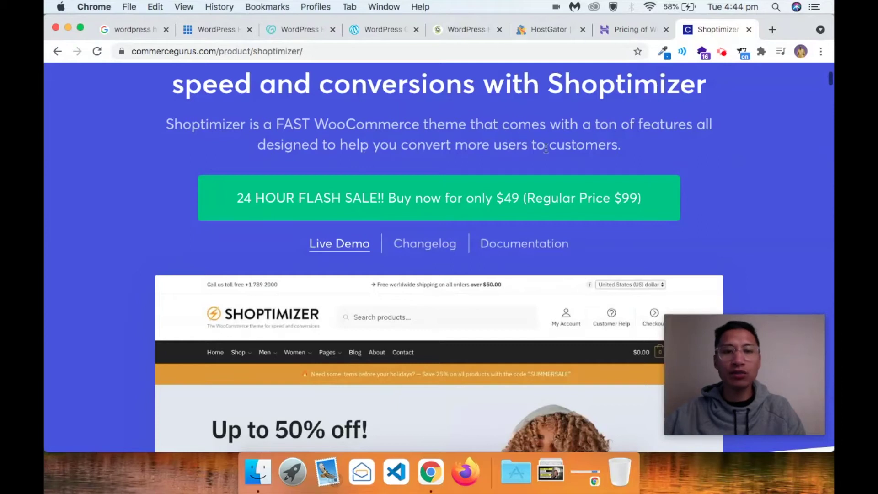
scroll(672, 161, down, 10)
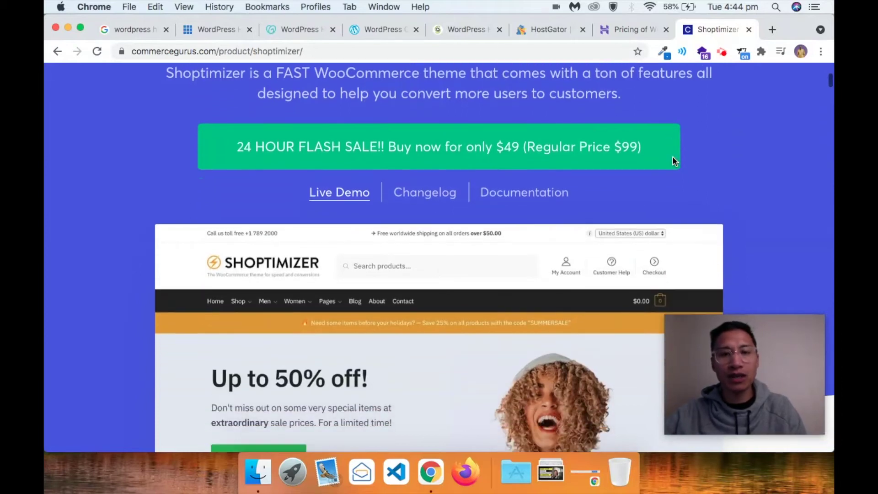
scroll(673, 159, down, 10)
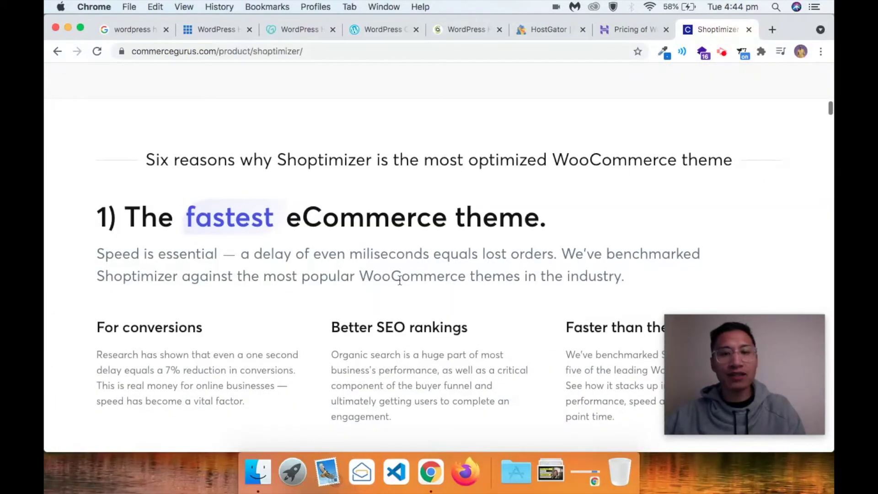
scroll(399, 281, down, 10)
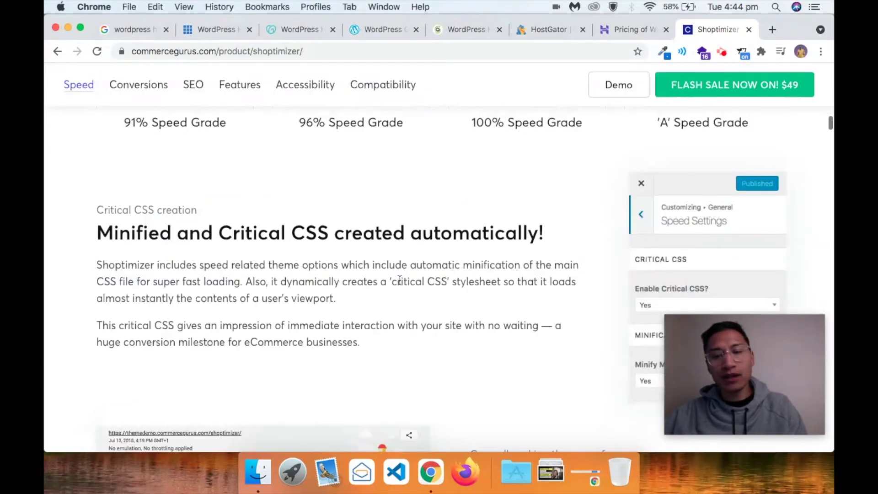
scroll(400, 280, down, 1)
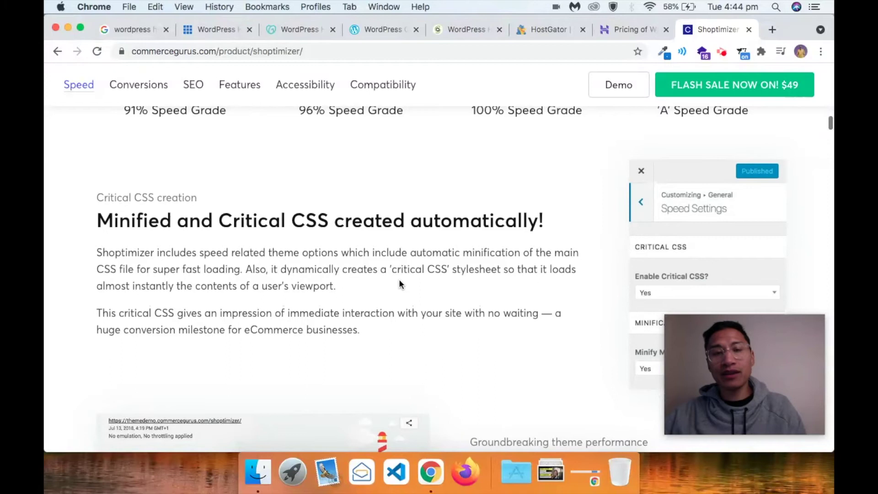
scroll(399, 281, down, 3)
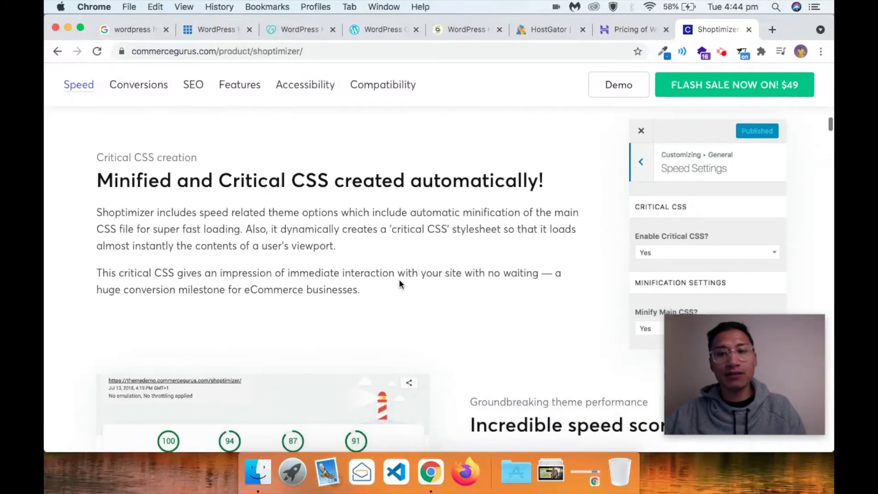
scroll(446, 231, down, 15)
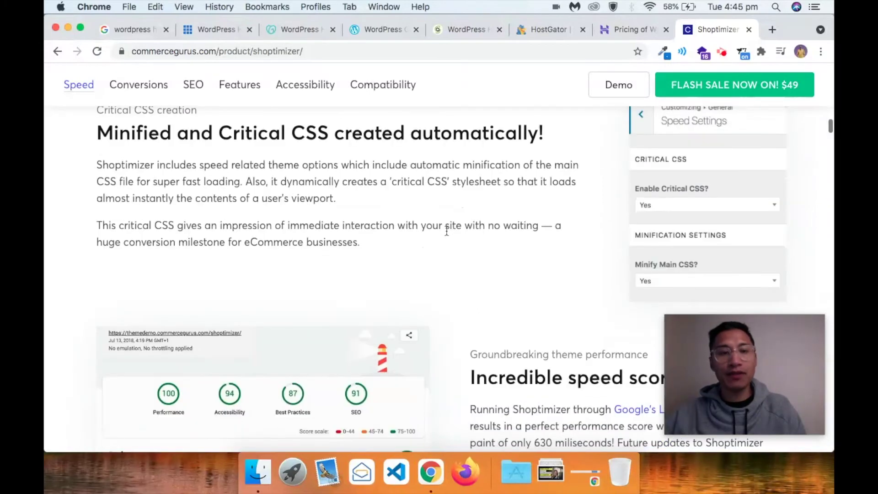
scroll(446, 231, down, 12)
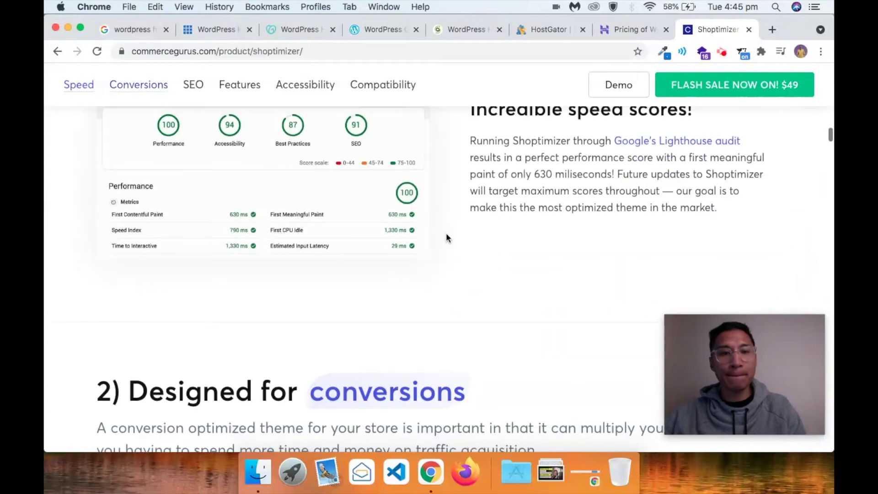
scroll(445, 232, up, 11)
scroll(445, 232, down, 3)
scroll(446, 232, down, 15)
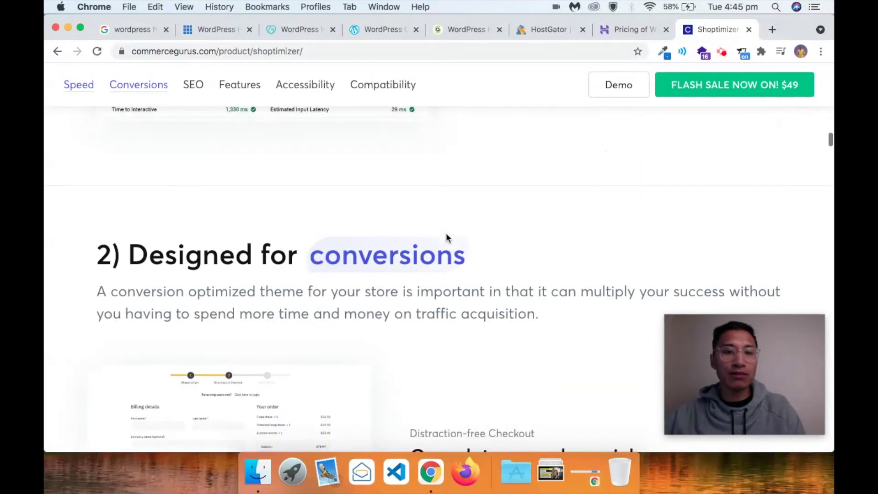
scroll(447, 241, down, 3)
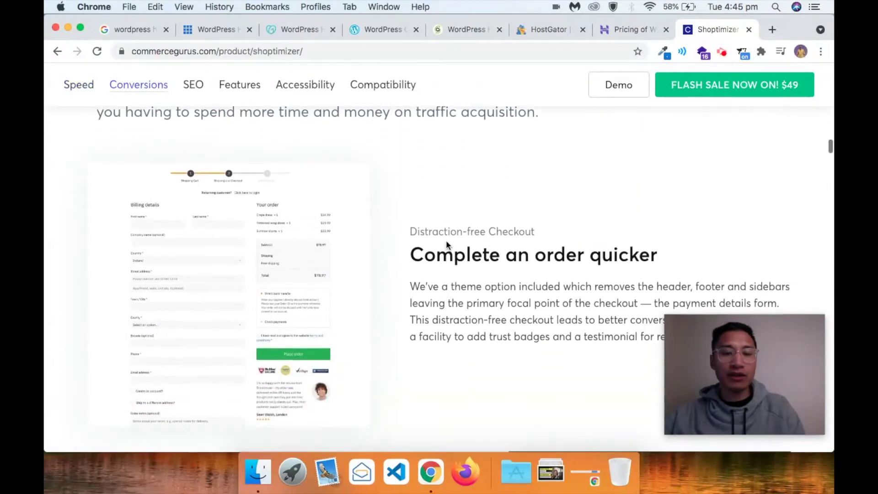
scroll(446, 241, down, 12)
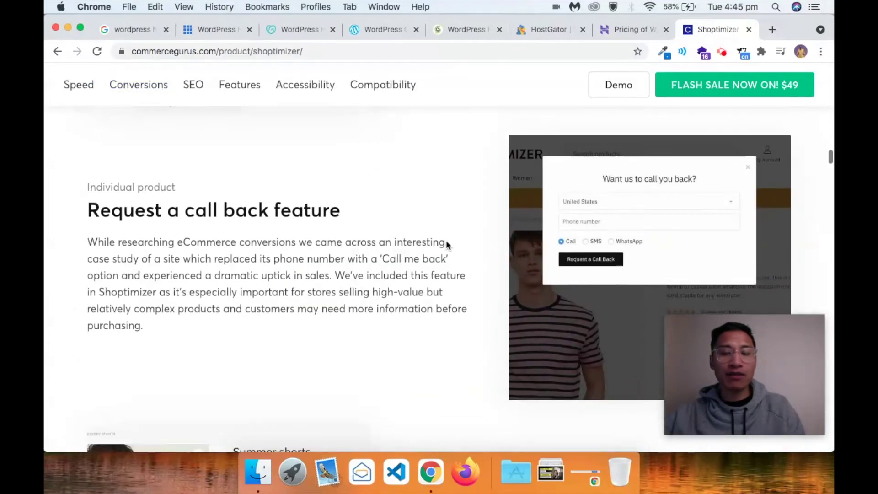
scroll(445, 243, down, 19)
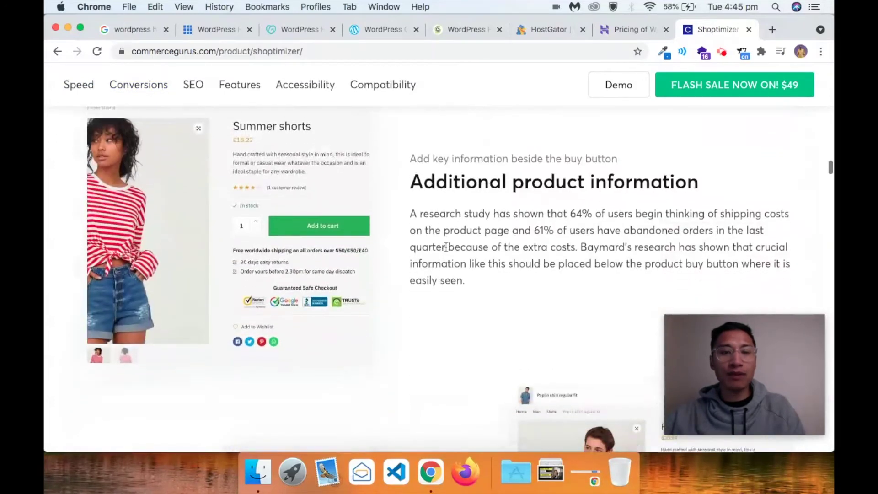
scroll(445, 246, down, 20)
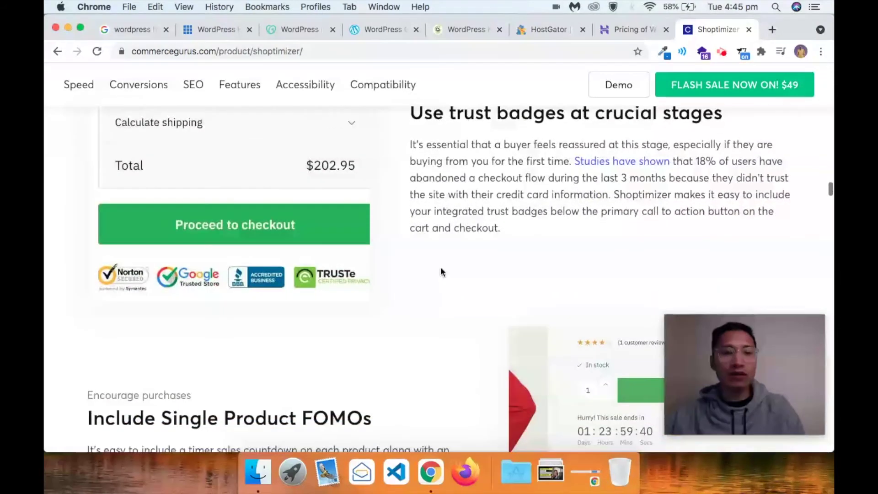
scroll(441, 270, down, 20)
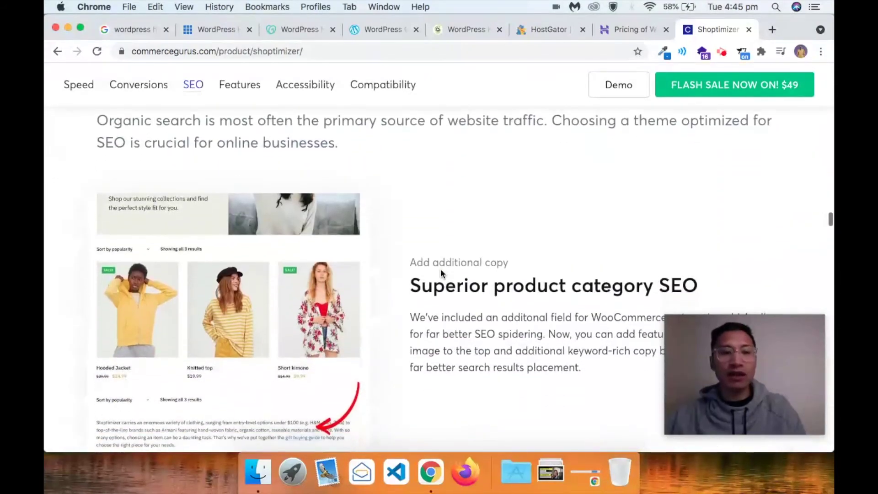
scroll(440, 269, down, 20)
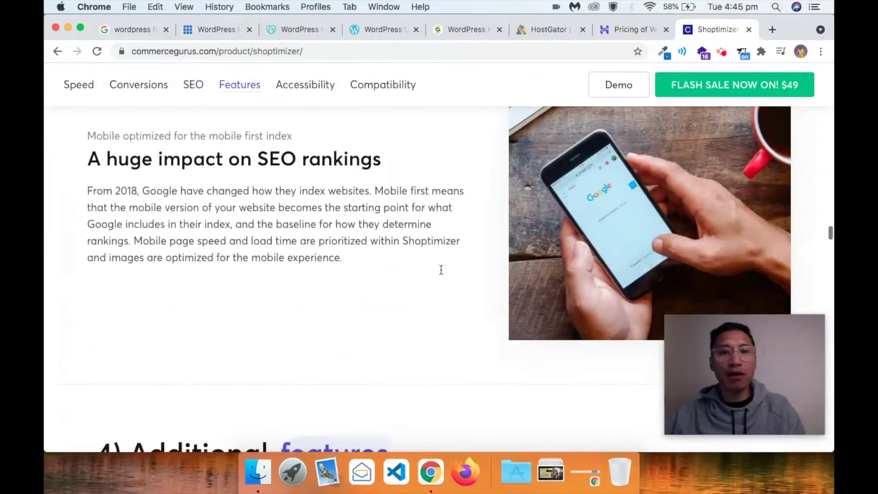
scroll(441, 270, down, 10)
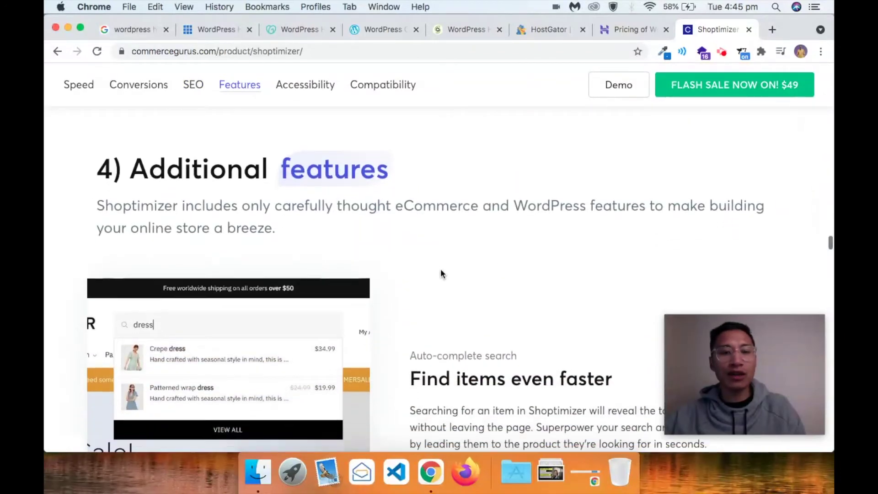
scroll(440, 269, down, 10)
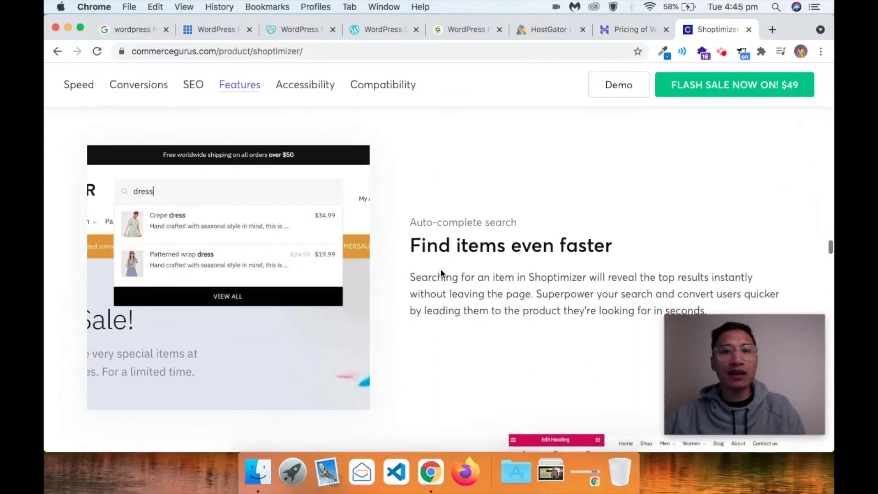
scroll(441, 273, down, 10)
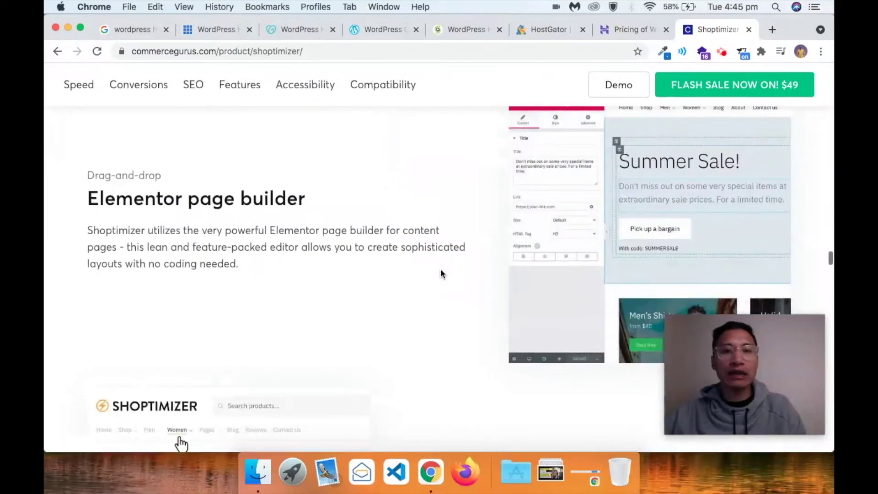
scroll(441, 273, down, 5)
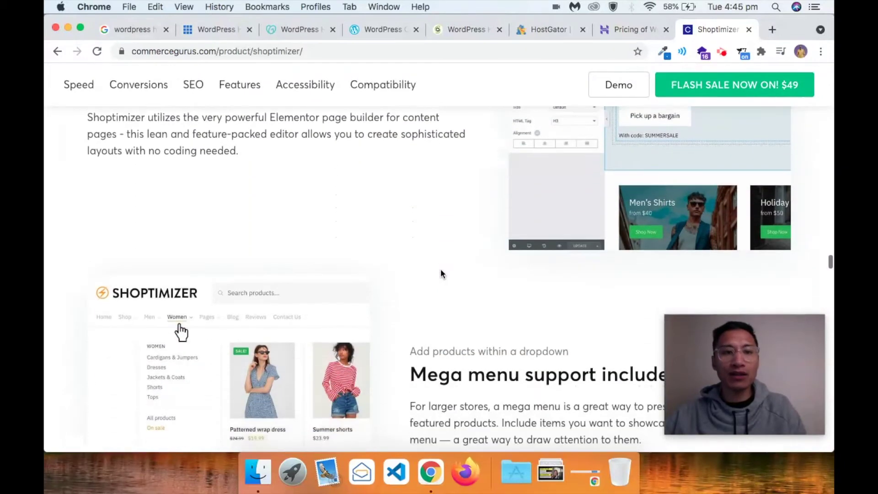
scroll(441, 271, down, 5)
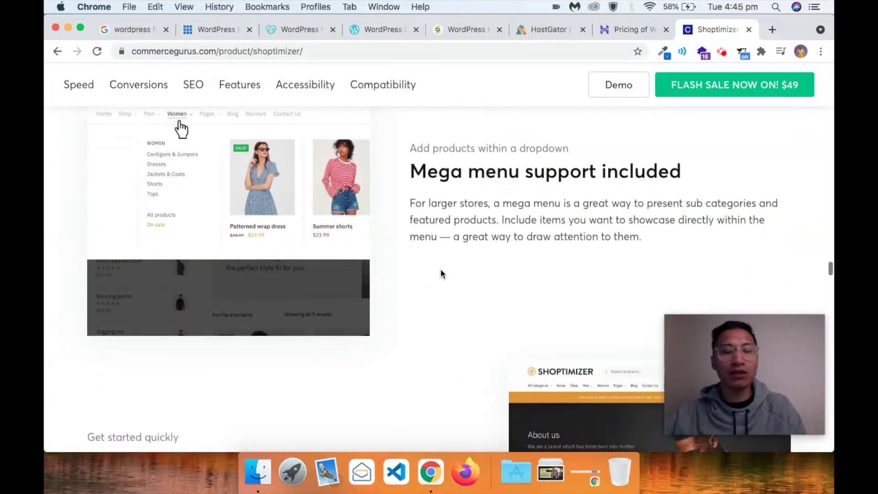
scroll(441, 273, down, 5)
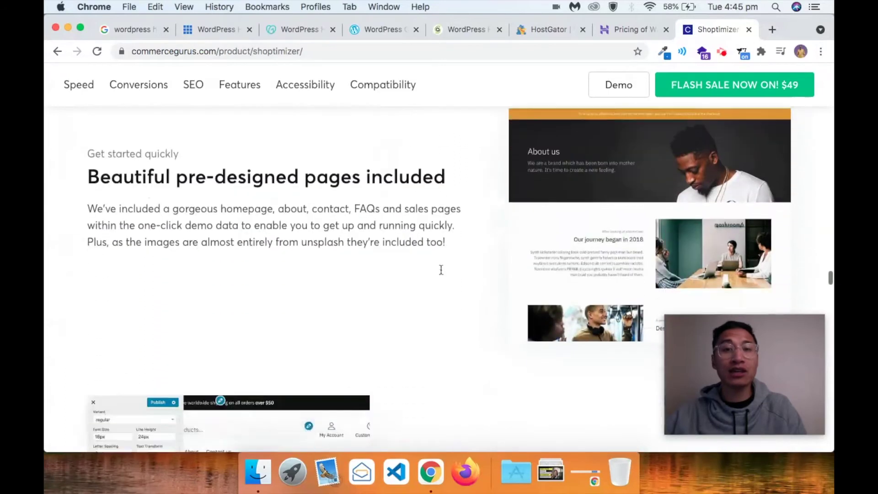
scroll(440, 272, down, 7)
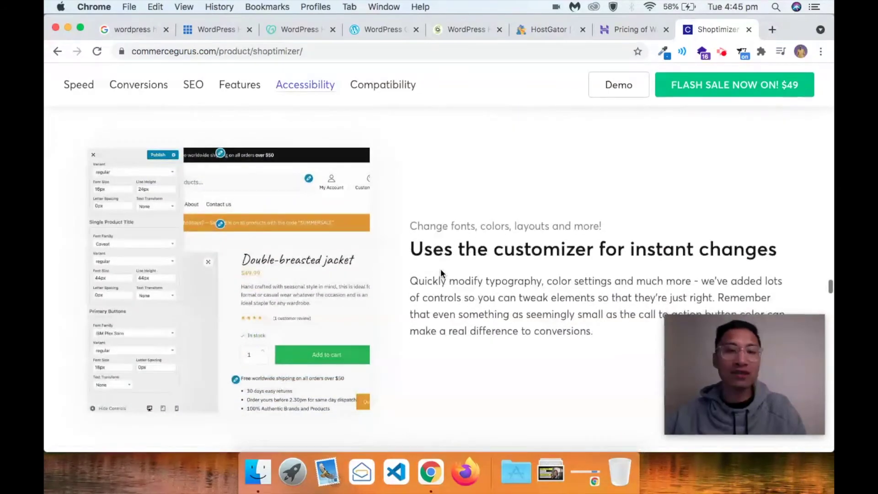
scroll(441, 271, down, 3)
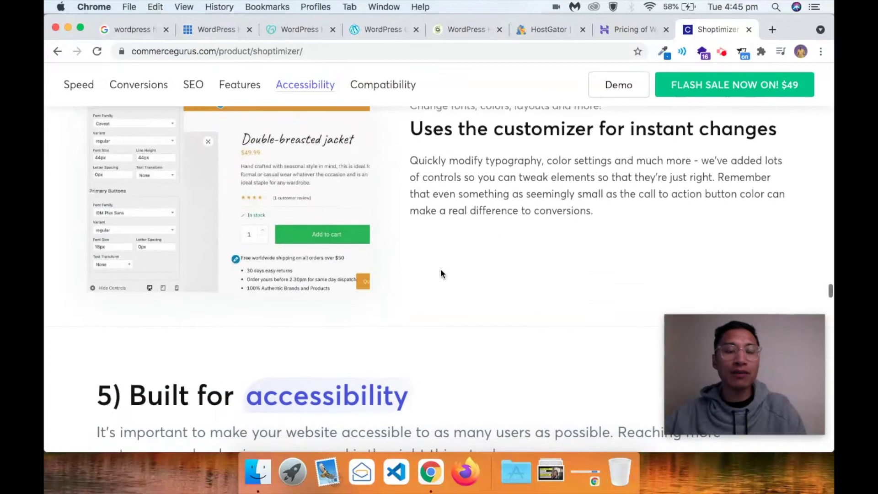
scroll(441, 273, down, 2)
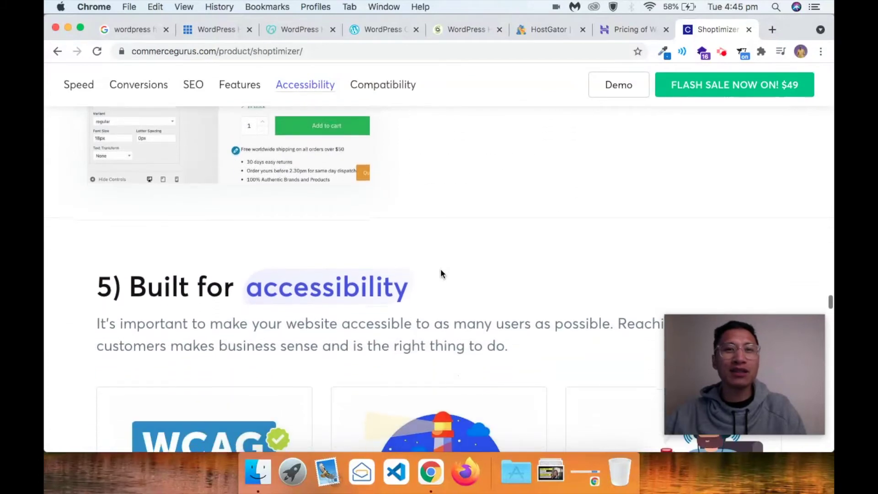
scroll(441, 272, down, 2)
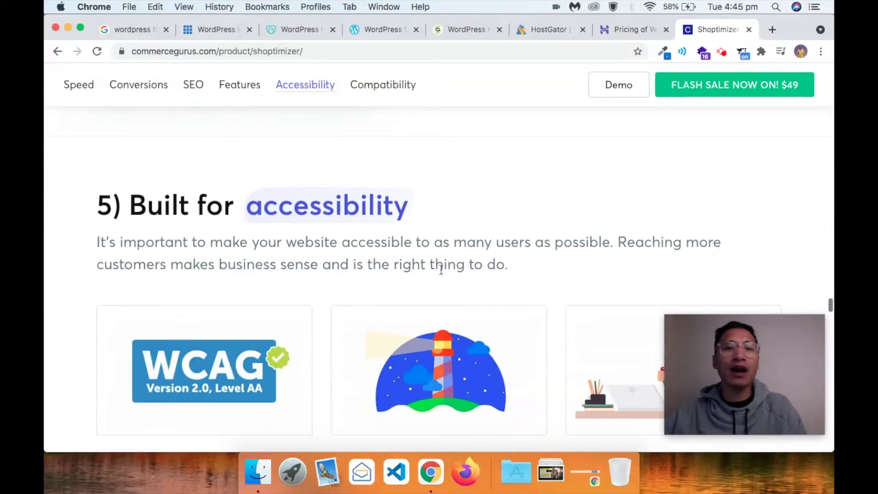
scroll(441, 270, down, 5)
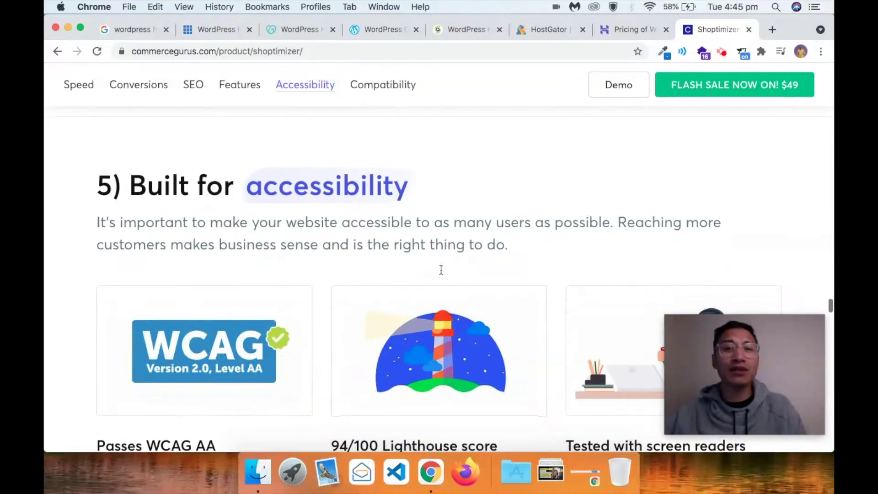
scroll(441, 272, down, 5)
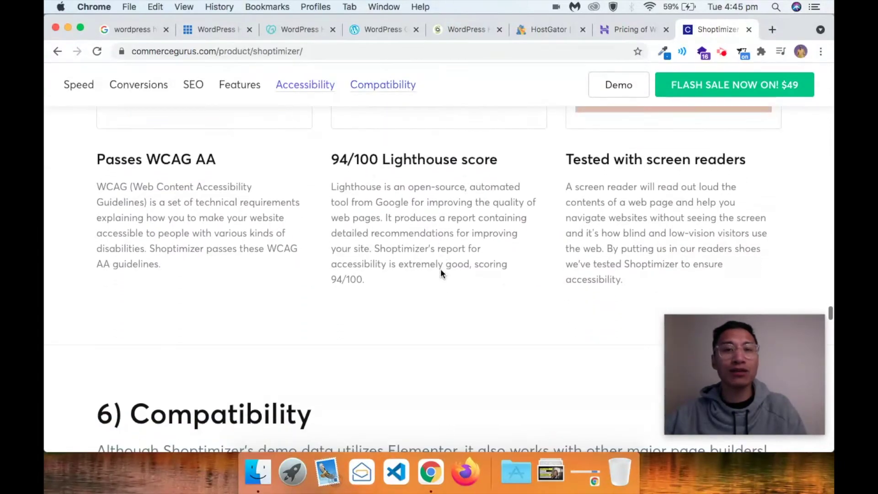
scroll(441, 273, down, 5)
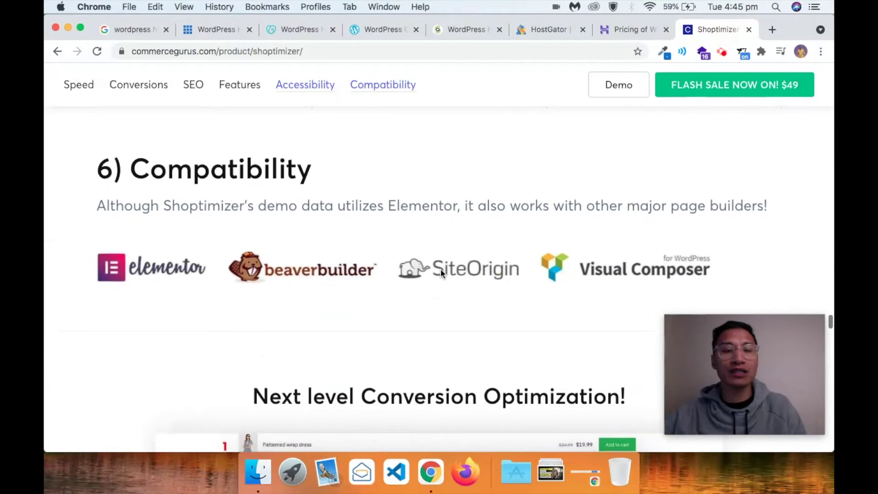
scroll(441, 273, down, 10)
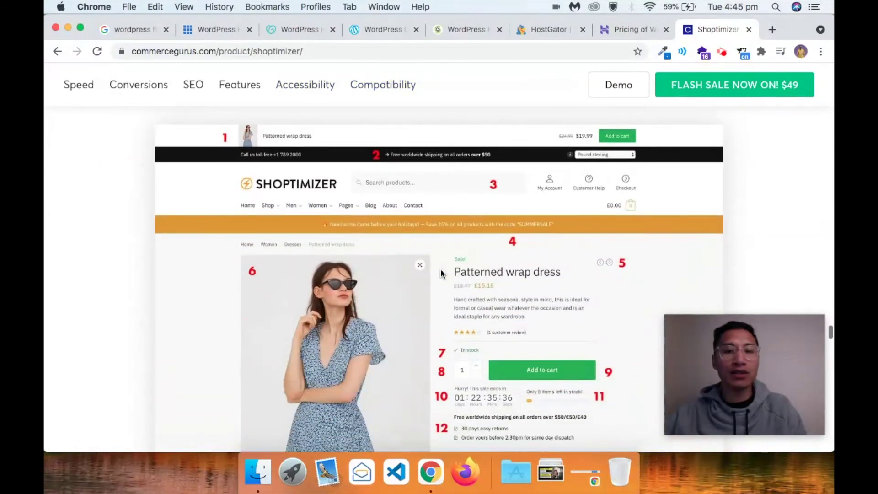
scroll(441, 273, down, 20)
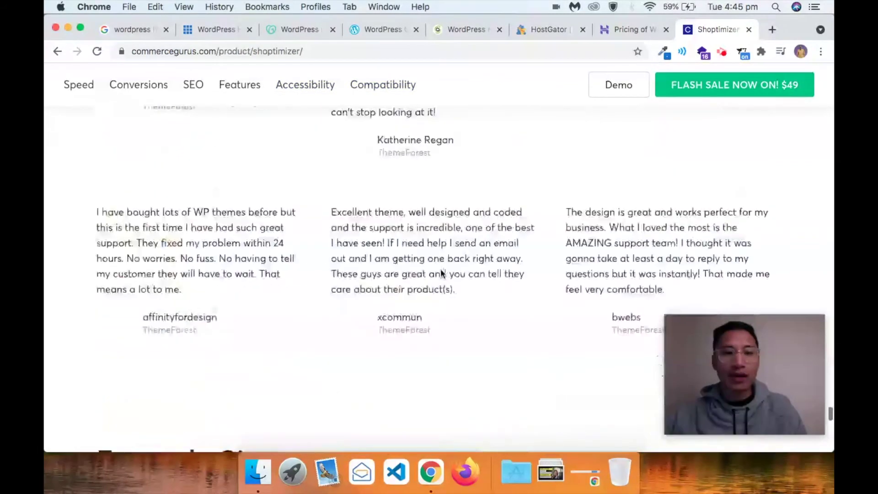
Start the $49 flash-sale purchase and check the order summary's $50 coupon and $49.00 total
scroll(440, 268, up, 20)
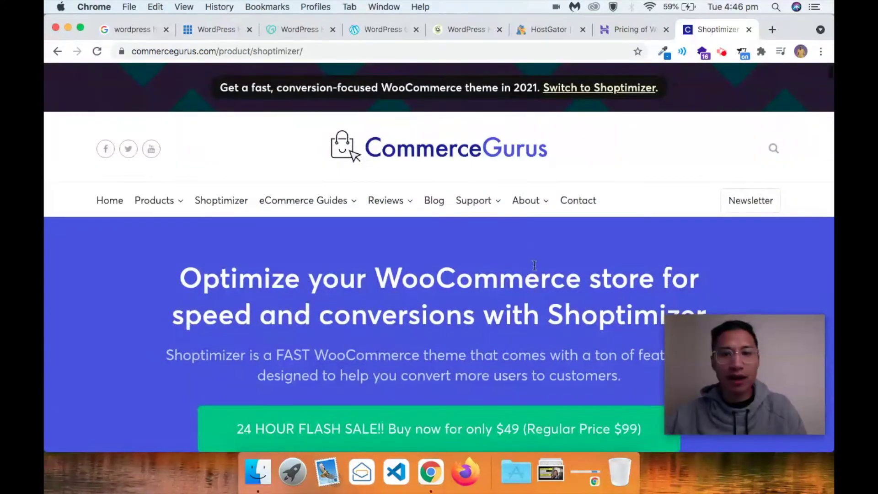
click(458, 428)
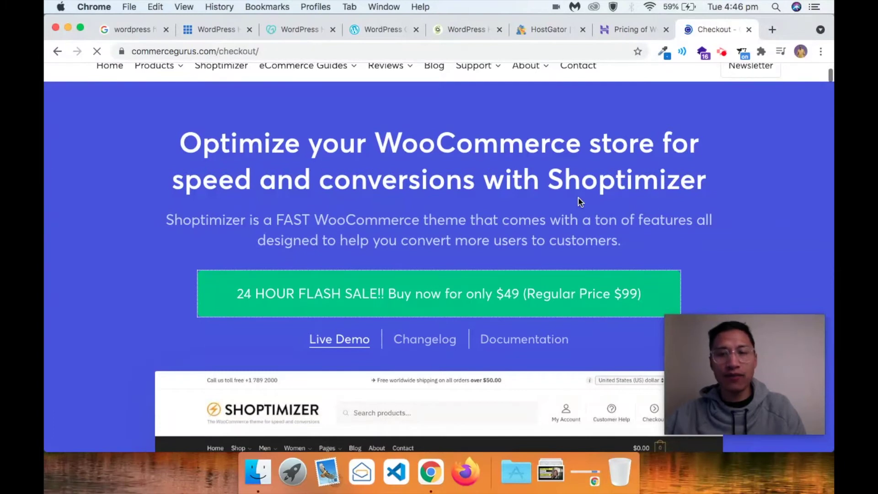
scroll(567, 219, down, 10)
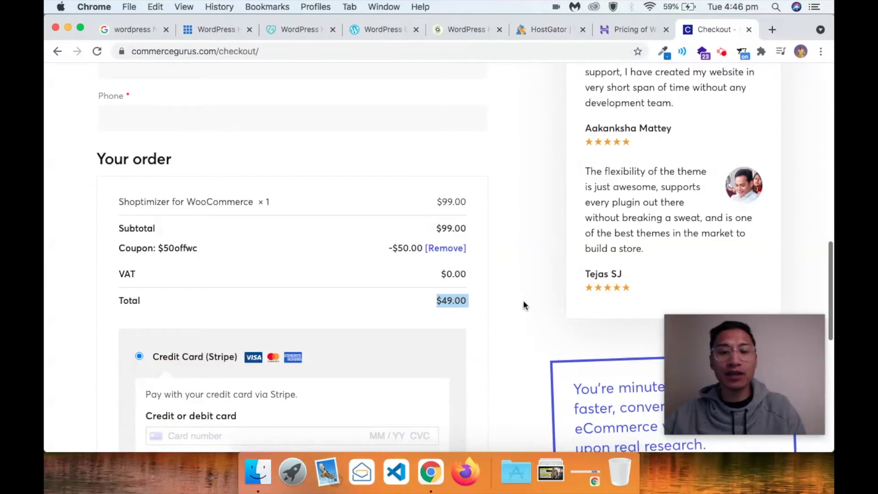
scroll(524, 302, up, 10)
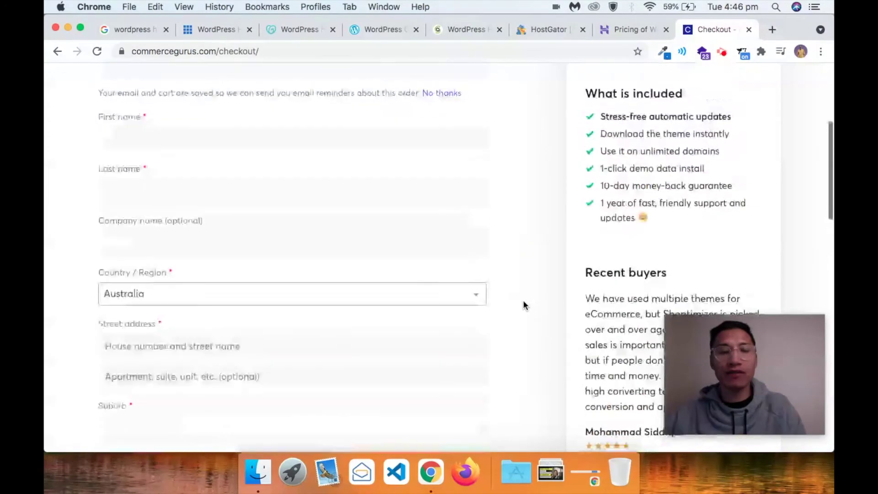
scroll(523, 302, down, 8)
scroll(524, 305, down, 2)
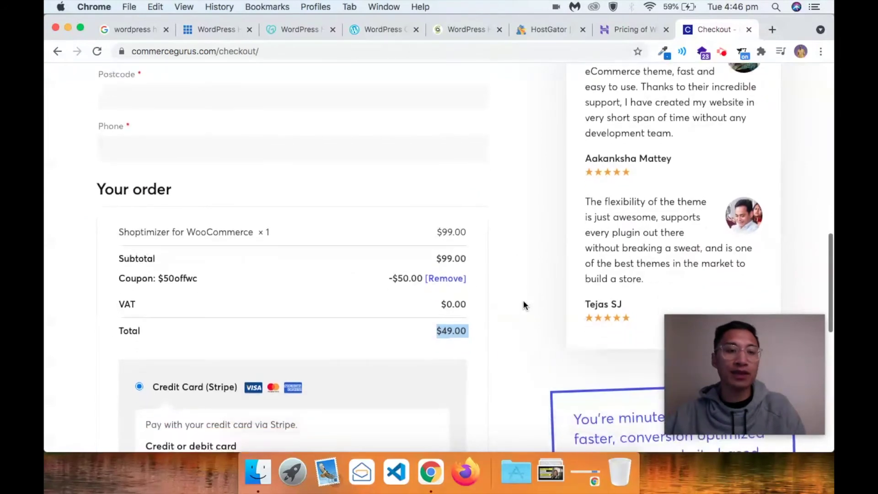
click(523, 305)
Load shop.mirrorlessgeeks.com in a new browser tab
click(775, 25)
text(s)
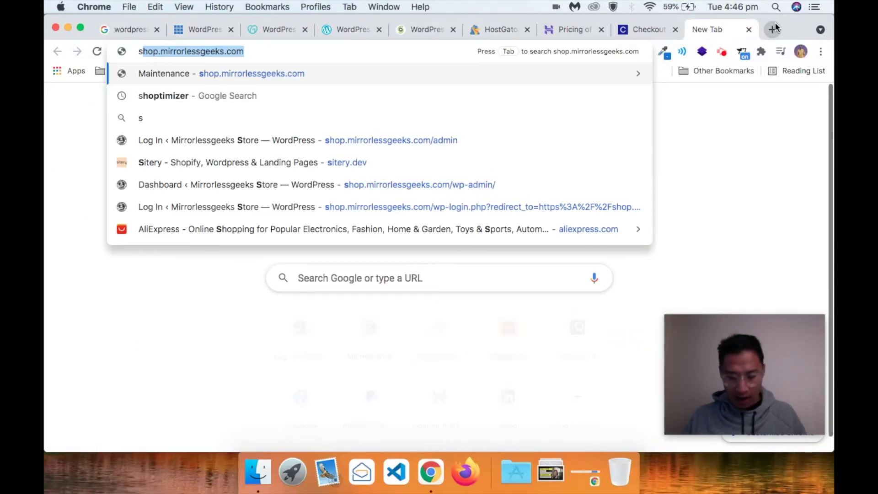
text(hop.mirrorlessgeeks.com)
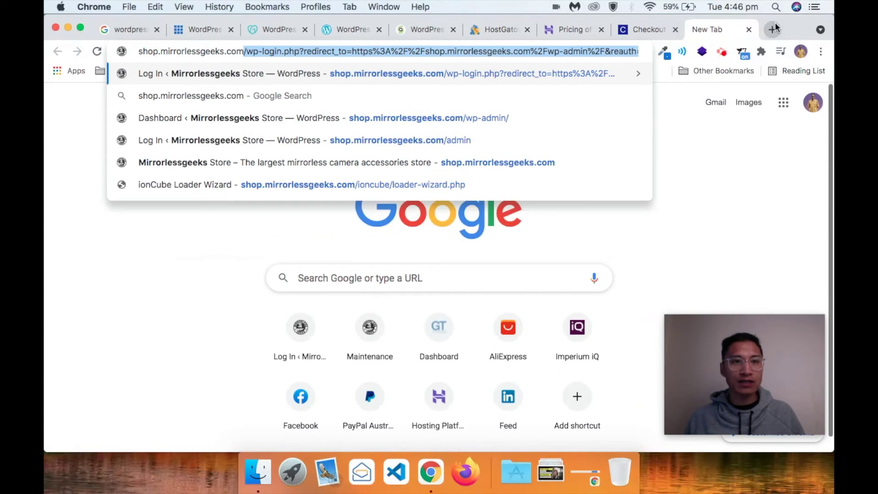
key(Return)
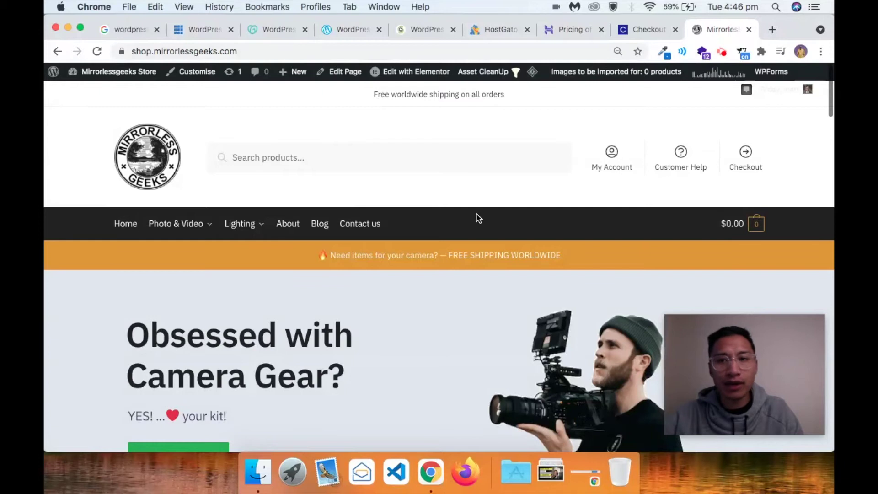
Scroll through the store homepage's latest items, reviews, popular products and brands
scroll(477, 218, down, 7)
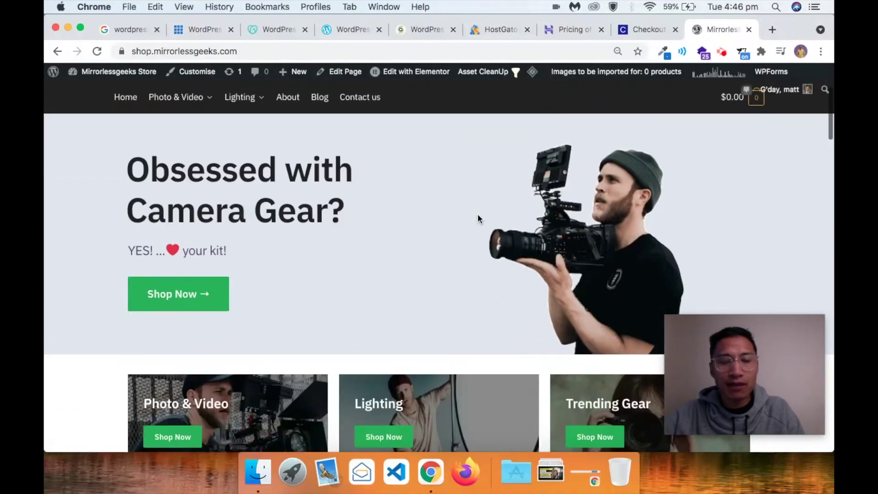
scroll(478, 218, down, 8)
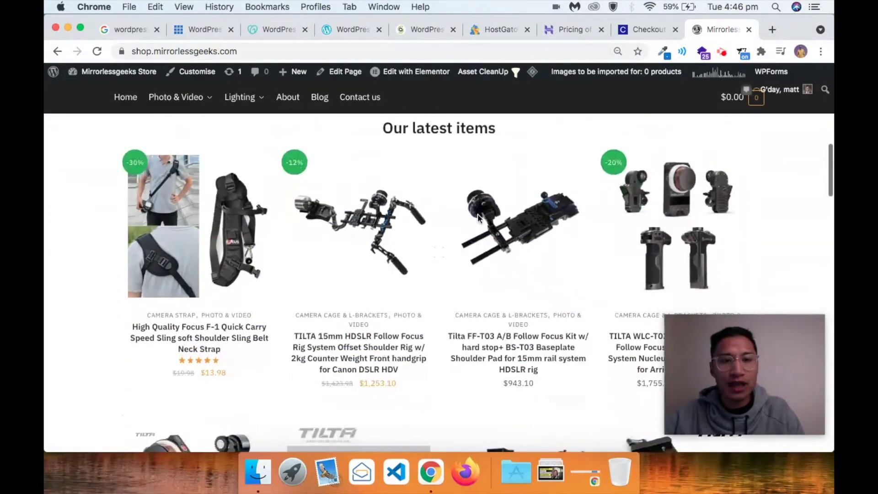
scroll(477, 217, down, 14)
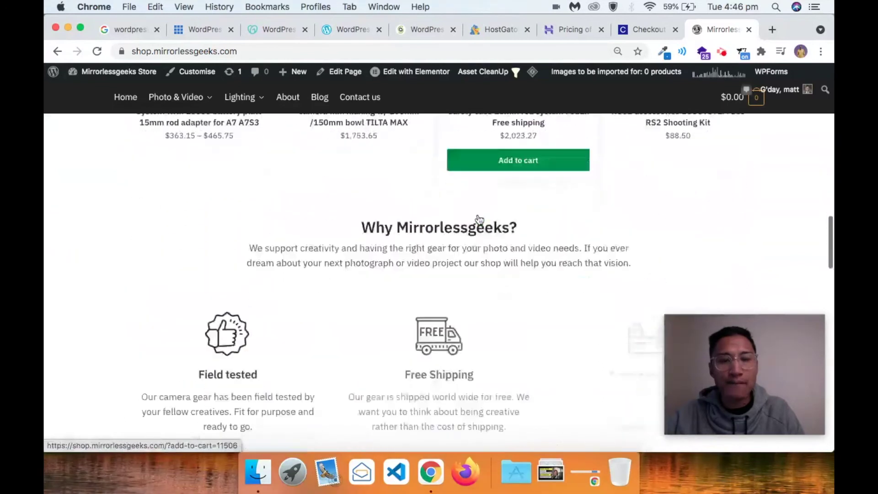
scroll(479, 215, down, 1)
scroll(479, 215, up, 2)
scroll(478, 215, down, 3)
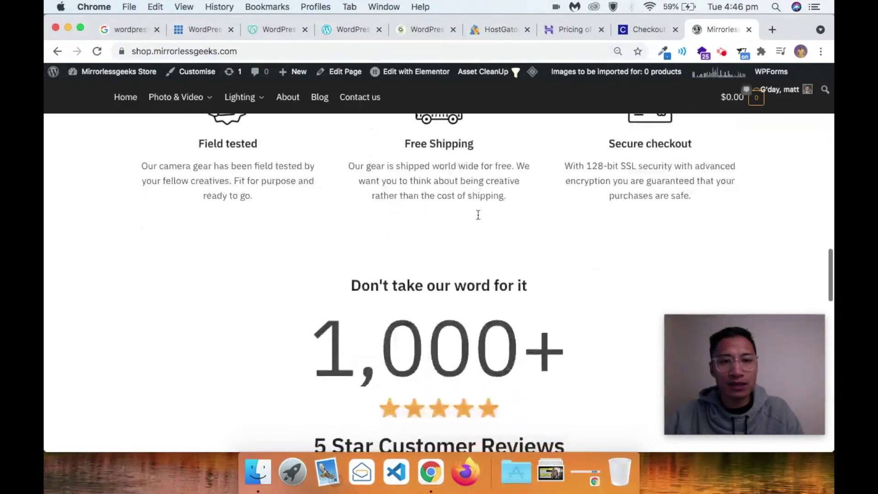
scroll(444, 272, down, 2)
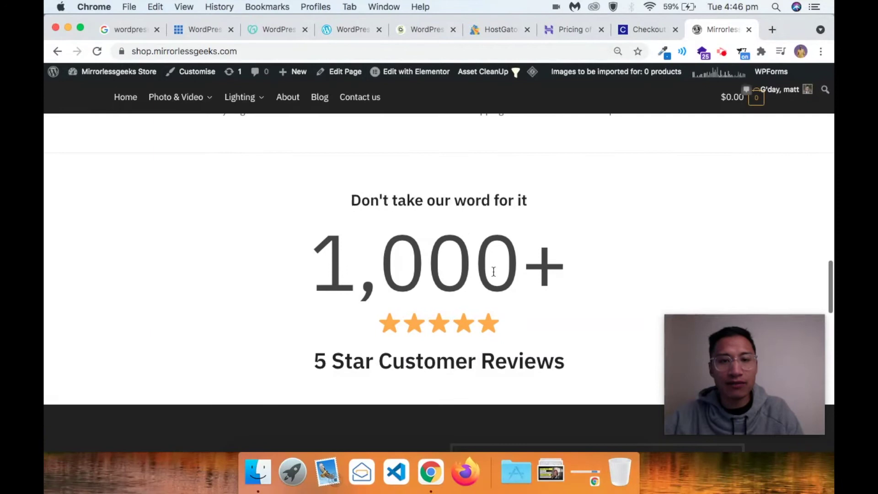
scroll(445, 328, down, 9)
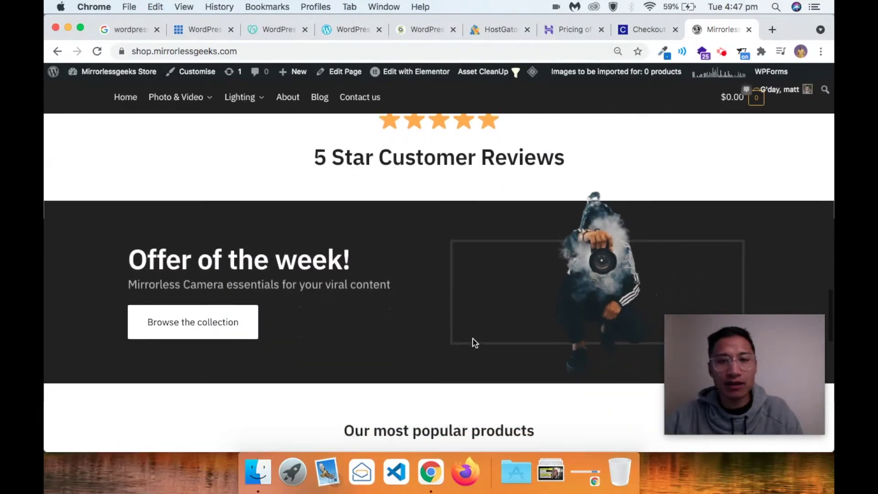
scroll(454, 291, down, 15)
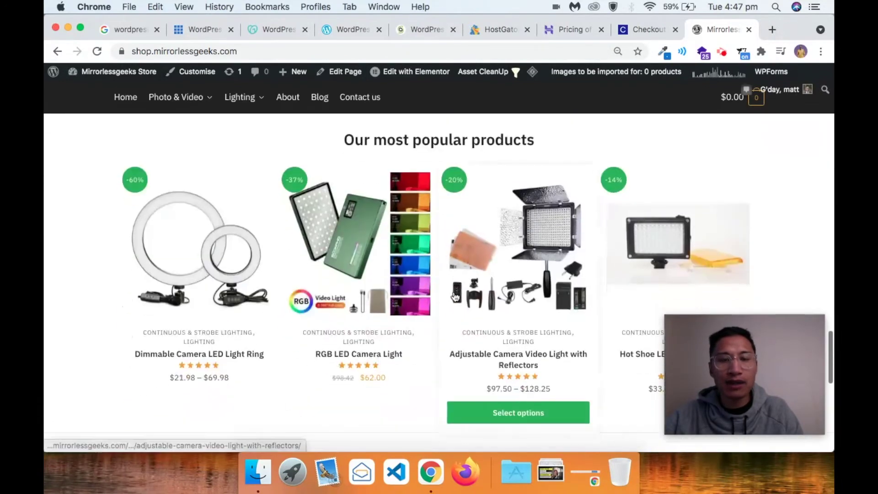
scroll(454, 295, down, 6)
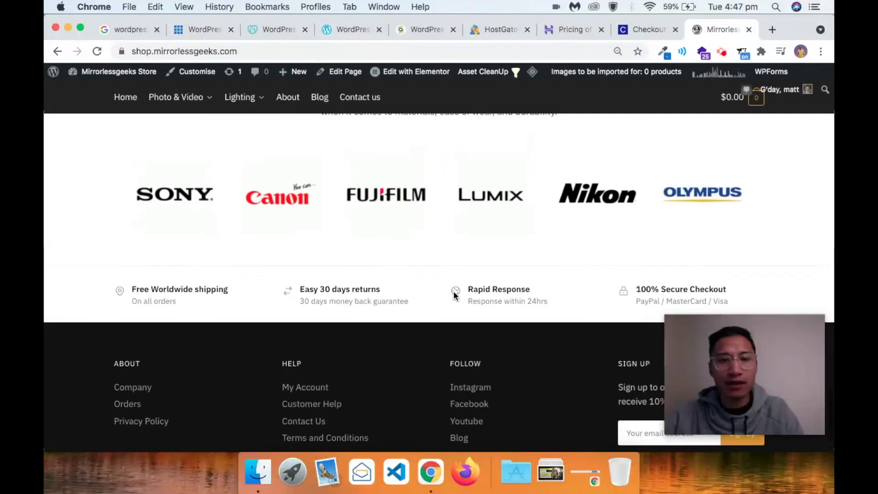
scroll(454, 295, up, 15)
scroll(454, 296, up, 20)
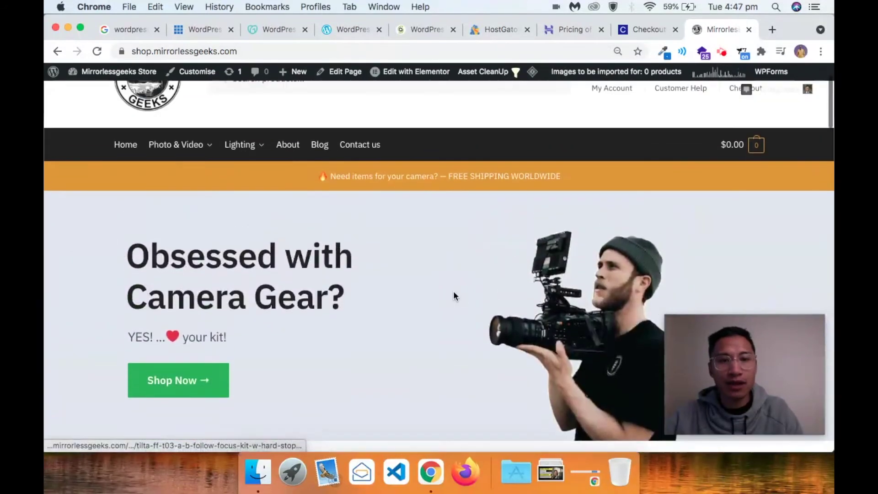
scroll(454, 293, down, 11)
scroll(455, 296, down, 5)
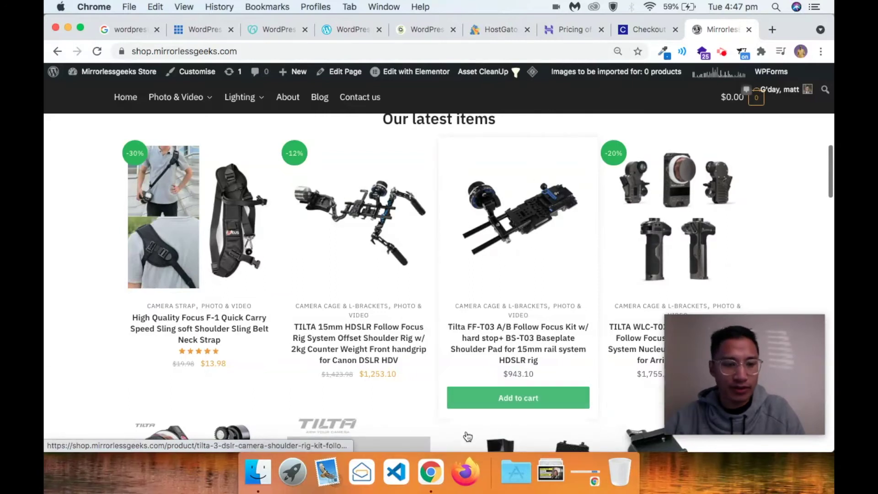
Open the Tilta FF-T03 follow focus kit product page and scroll through its details
click(511, 230)
scroll(511, 230, down, 2)
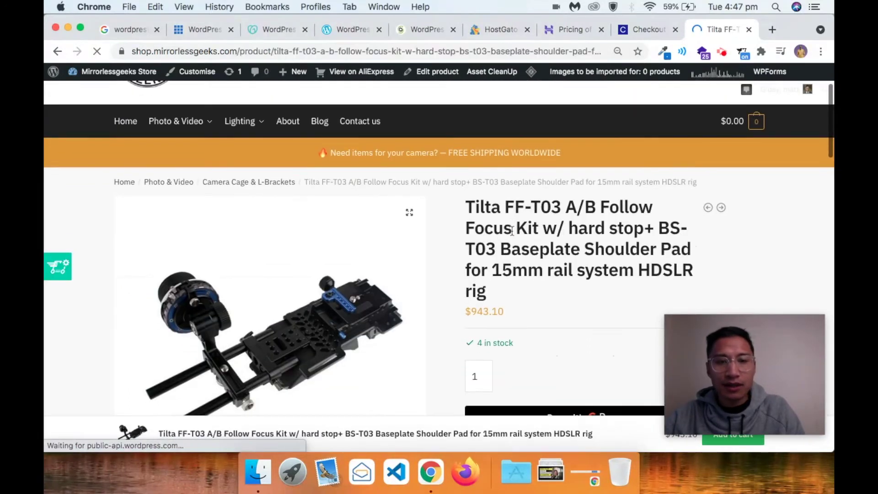
scroll(511, 230, down, 2)
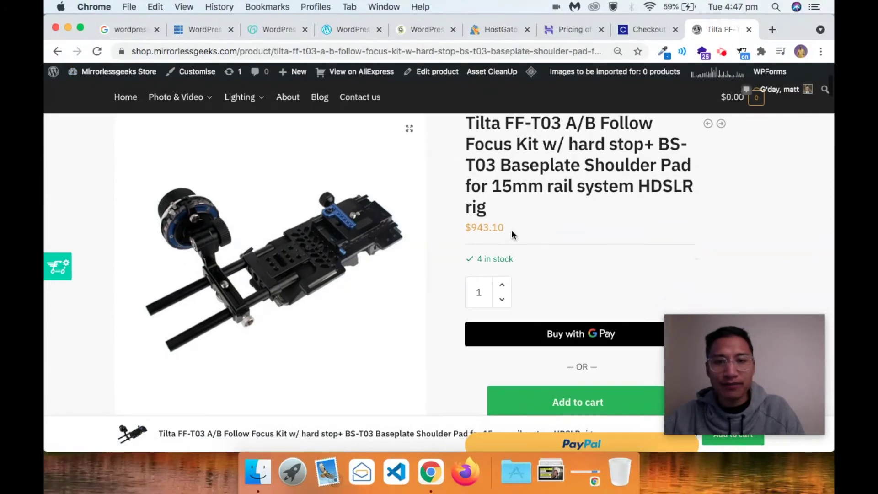
scroll(511, 230, down, 5)
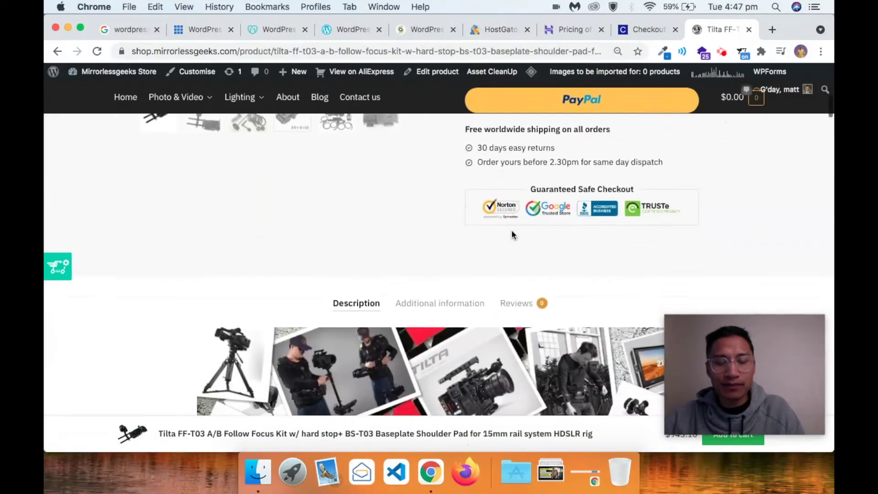
scroll(512, 229, down, 10)
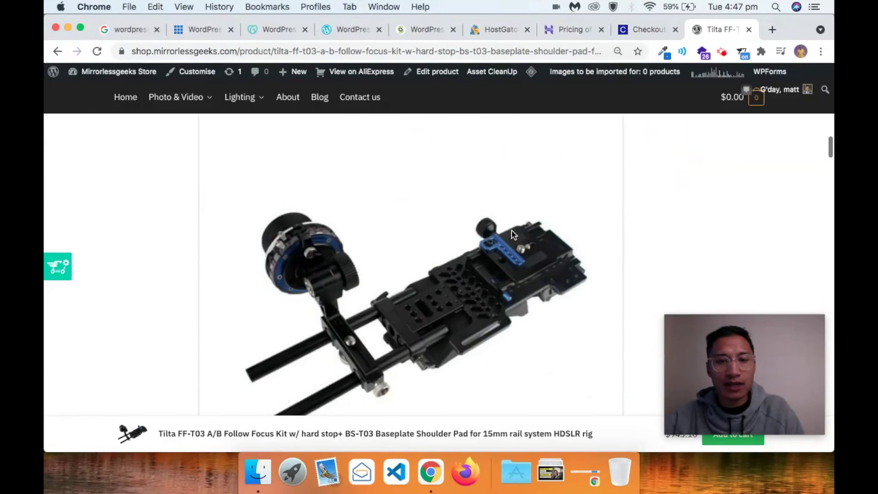
scroll(513, 234, down, 10)
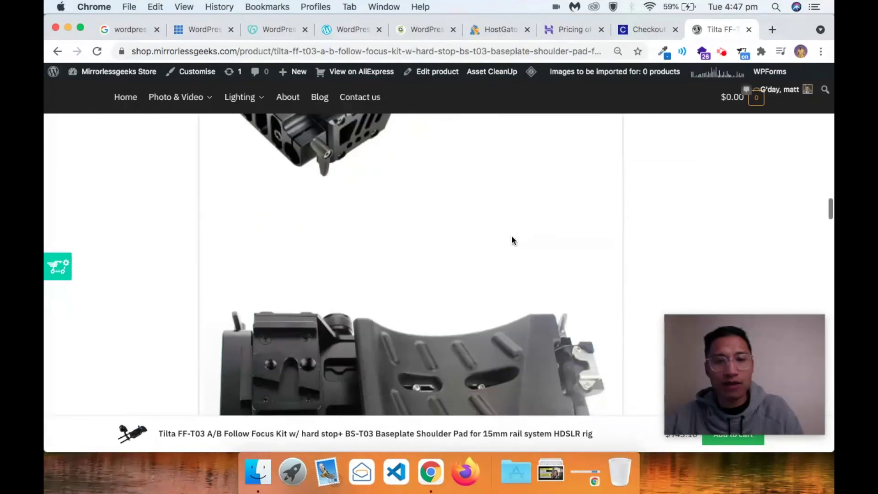
scroll(512, 238, down, 15)
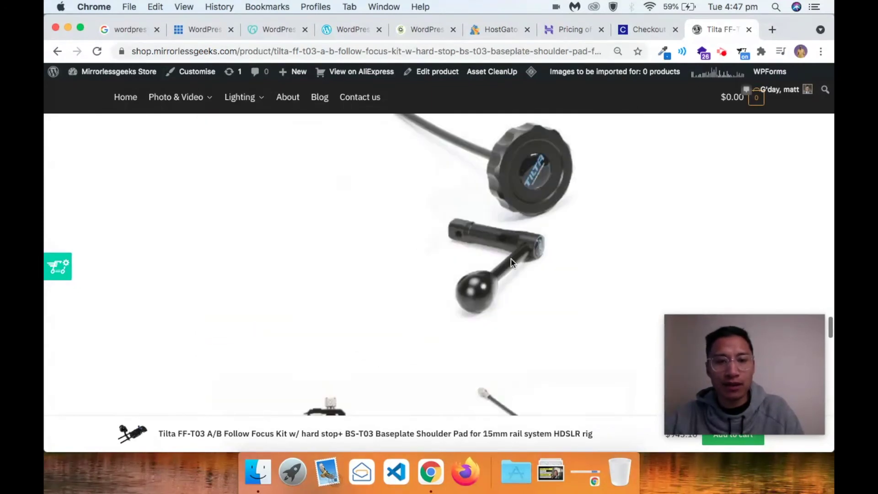
scroll(511, 261, down, 15)
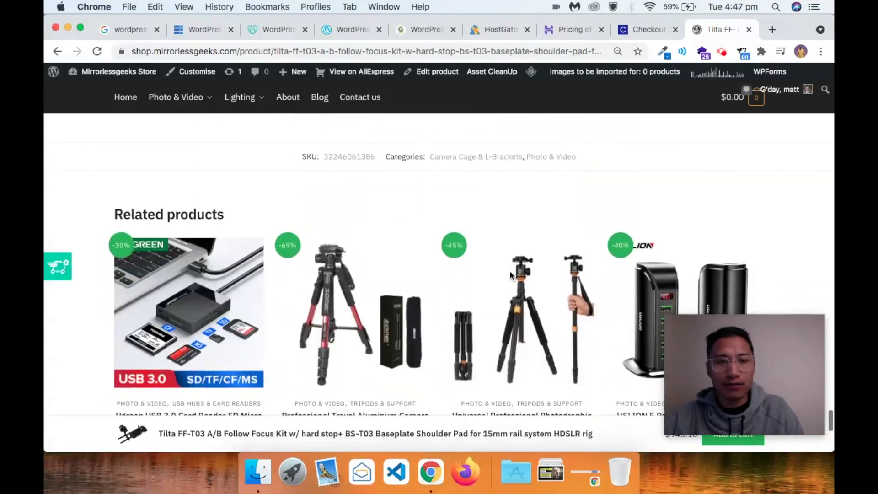
scroll(509, 274, down, 4)
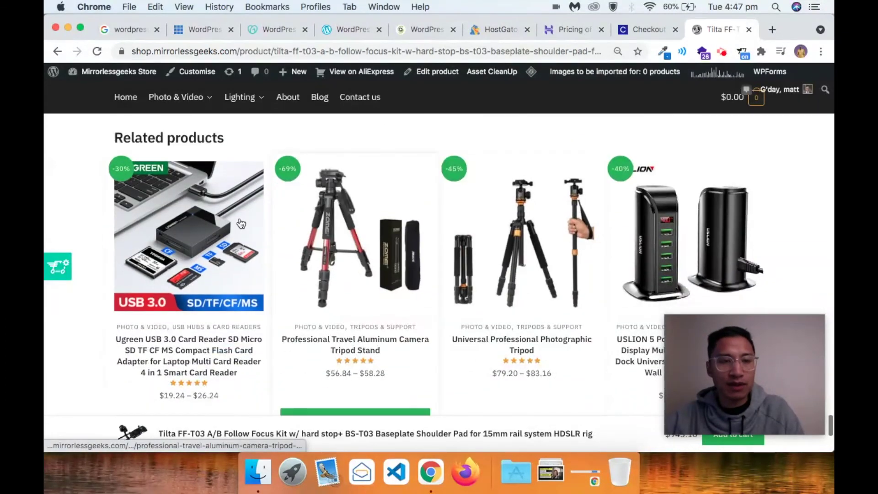
scroll(274, 238, down, 8)
scroll(412, 256, up, 11)
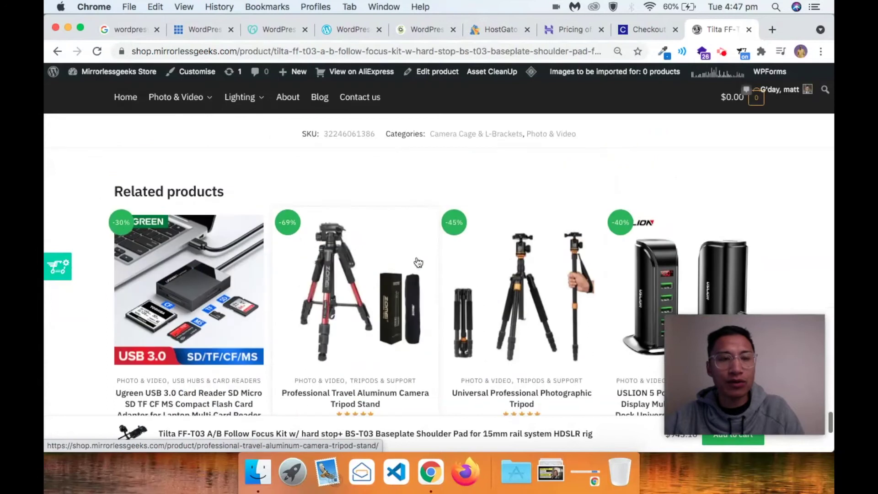
scroll(418, 262, up, 1)
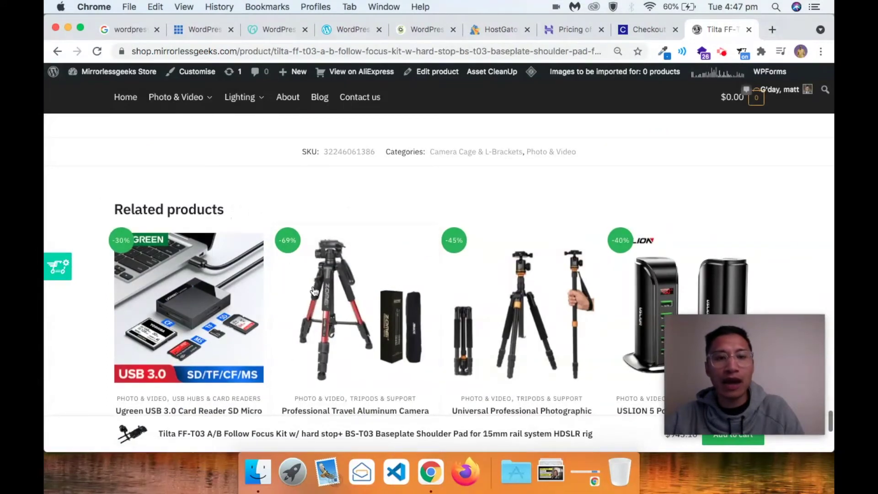
scroll(378, 300, up, 15)
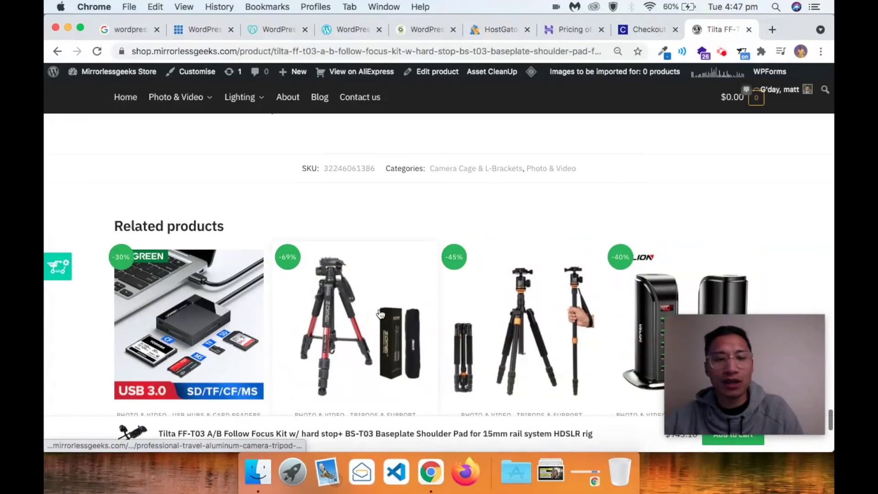
scroll(379, 314, up, 10)
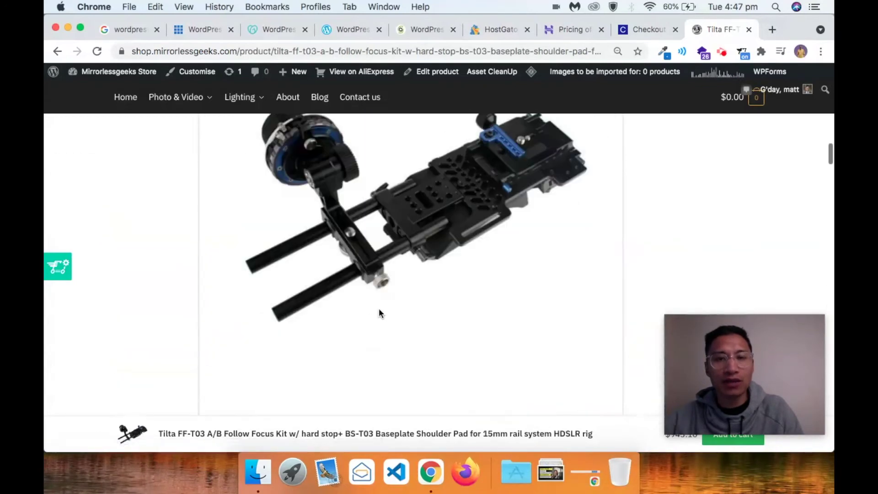
scroll(378, 314, up, 4)
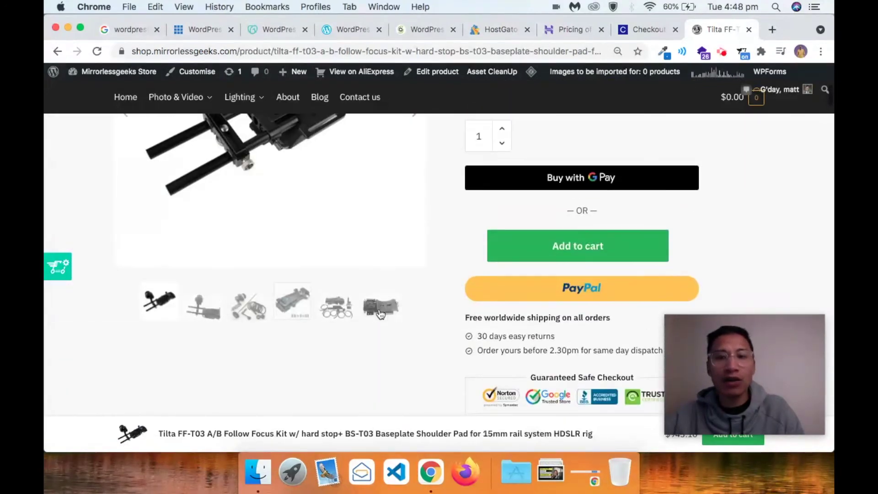
Review the related products, then go to the store's WordPress admin Dashboard
scroll(380, 315, down, 3)
scroll(380, 314, down, 1)
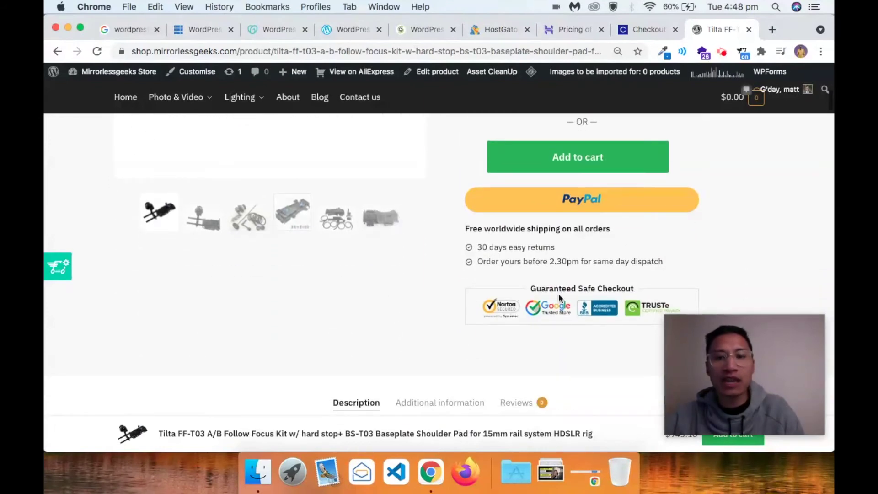
scroll(562, 277, up, 10)
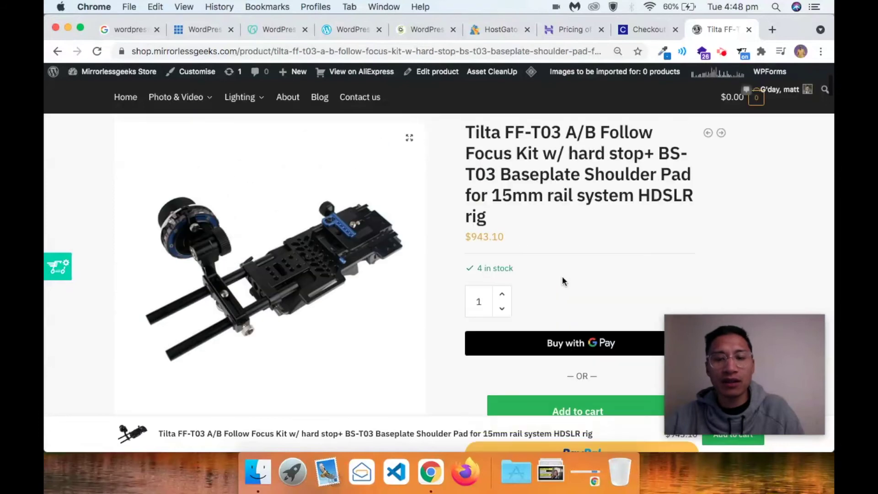
scroll(562, 276, down, 5)
scroll(561, 276, up, 5)
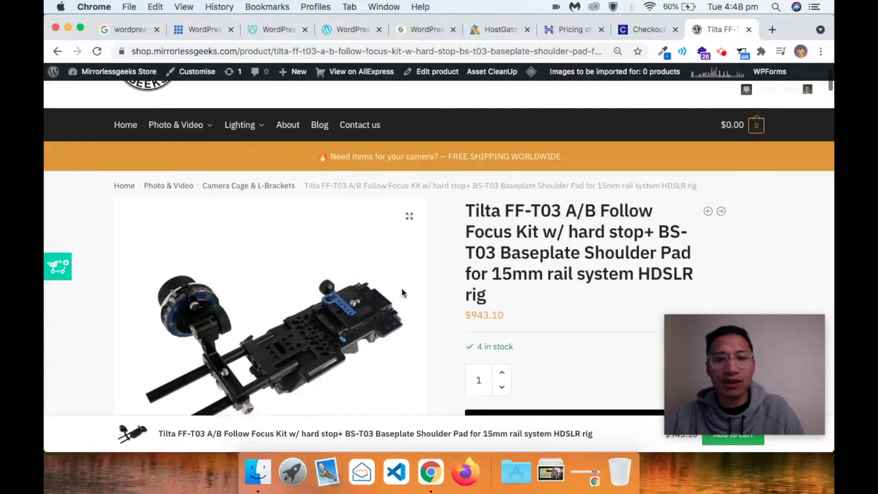
scroll(401, 287, down, 1)
scroll(401, 288, down, 3)
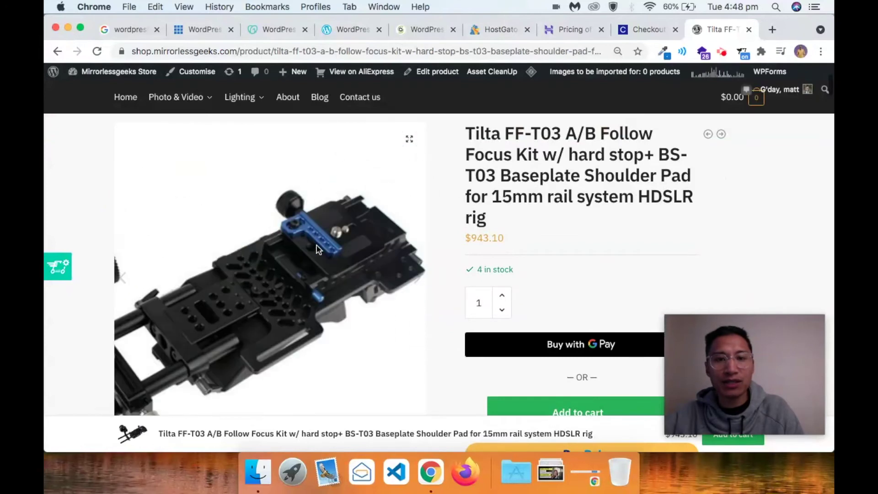
scroll(619, 169, up, 5)
scroll(621, 170, down, 10)
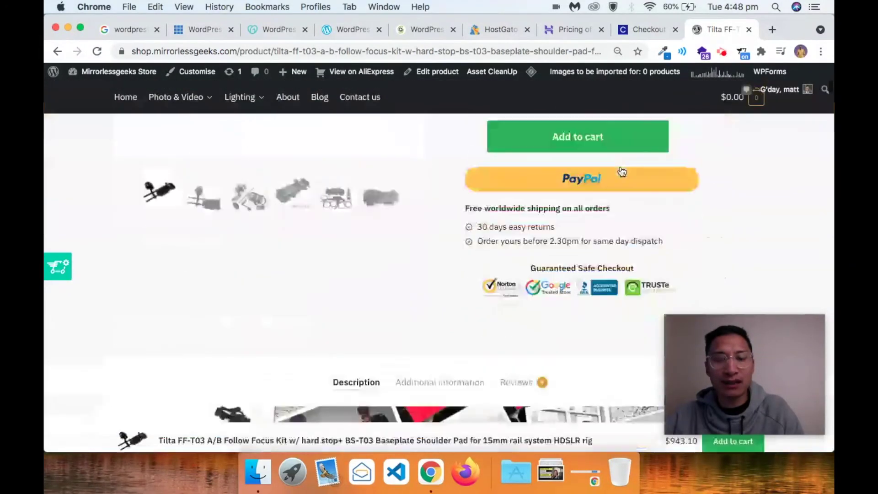
scroll(621, 170, down, 2)
scroll(620, 171, up, 15)
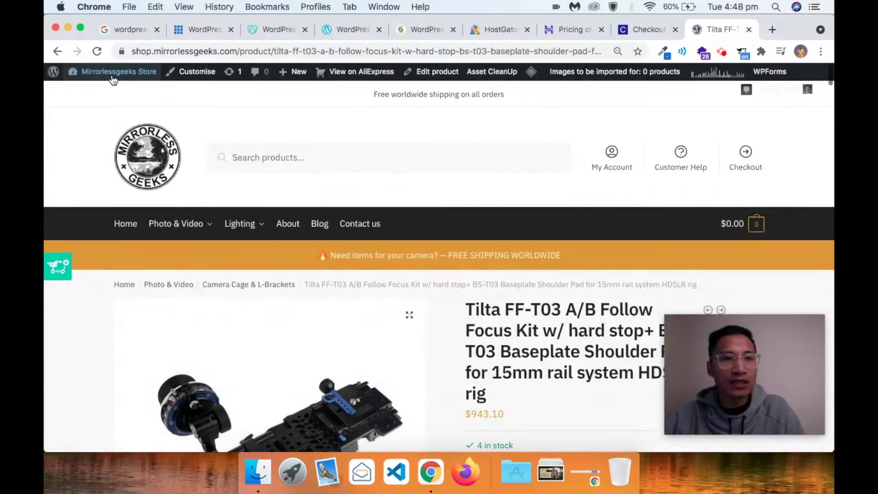
mouse_move(100, 71)
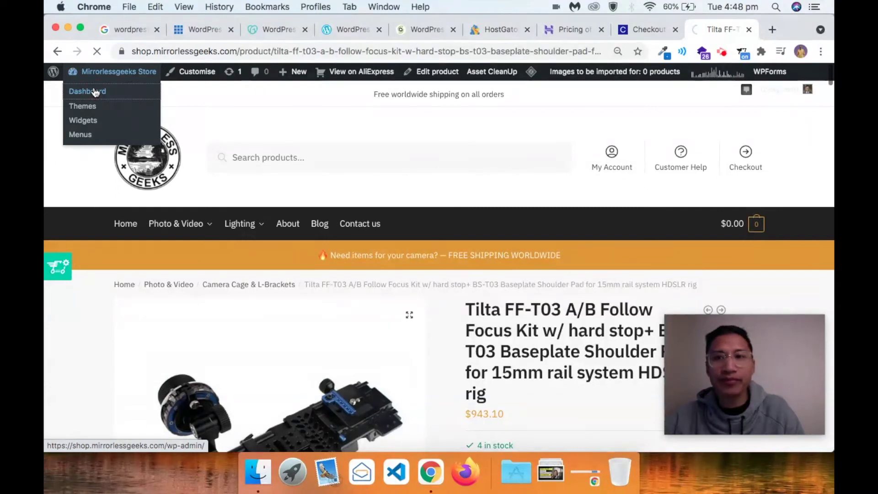
click(95, 91)
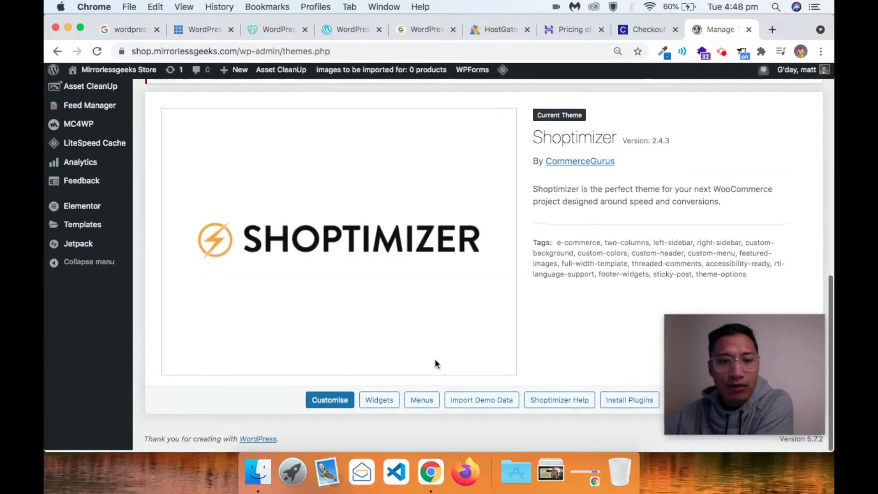
Open the Customizer from the admin bar to preview the Mirrorlessgeeks homepage in Shoptimizer
click(340, 400)
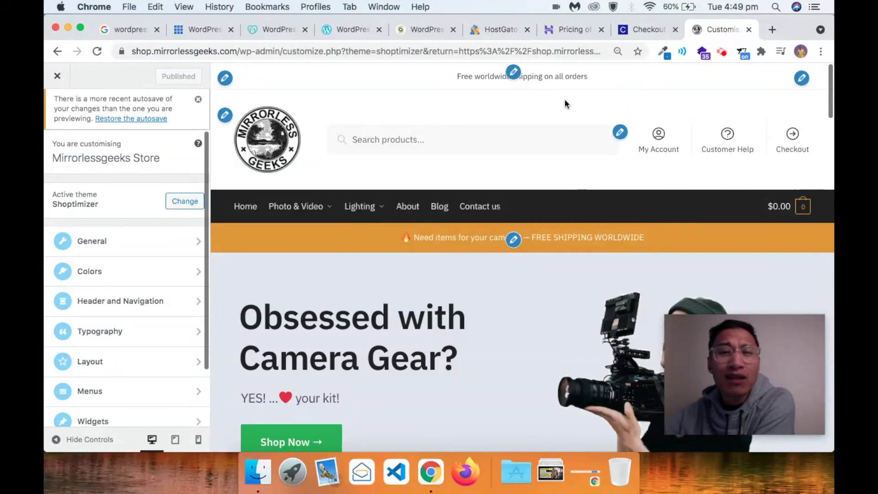
Inspect the FREE SHIPPING WORLDWIDE banner text widget, then back out to the main sections
scroll(571, 173, down, 5)
scroll(571, 174, up, 5)
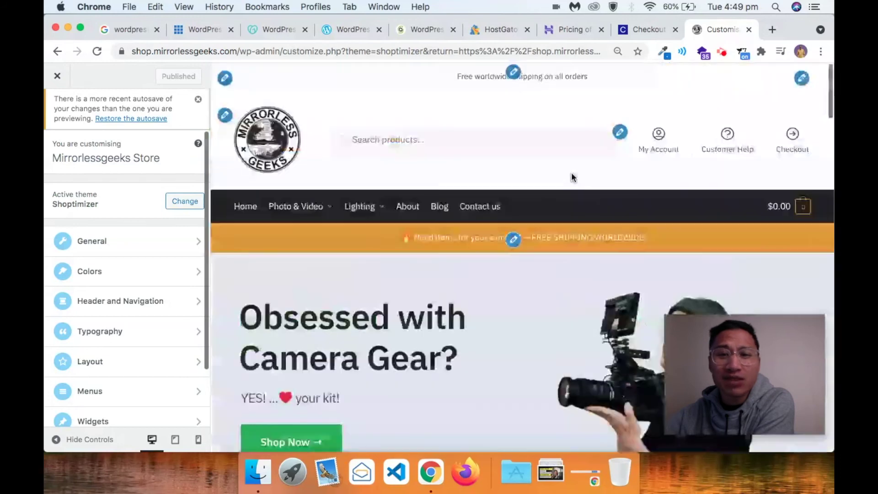
click(513, 71)
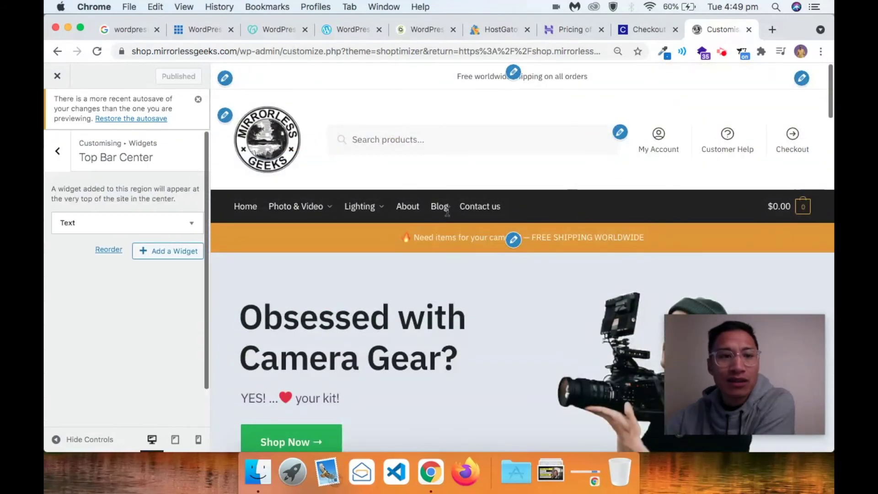
click(514, 239)
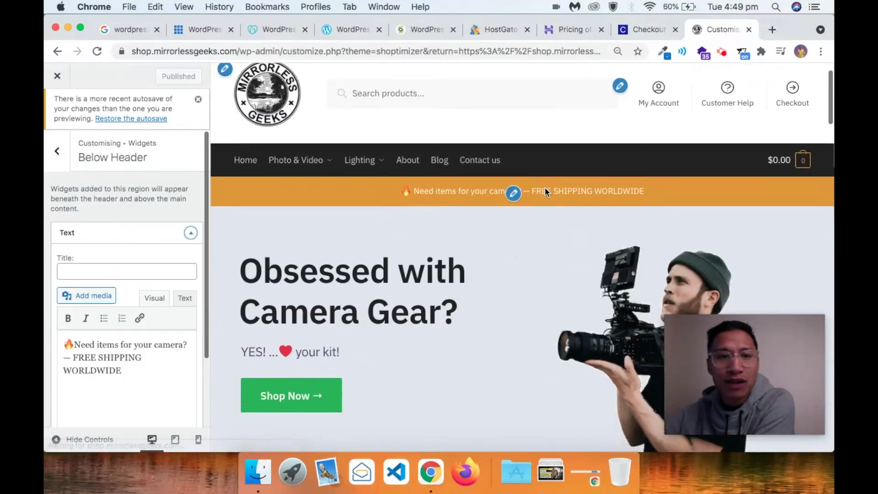
click(57, 151)
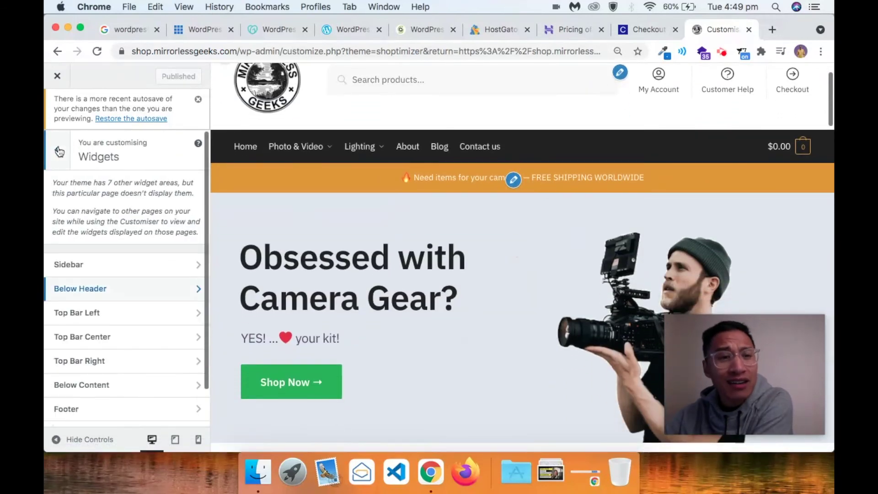
click(58, 150)
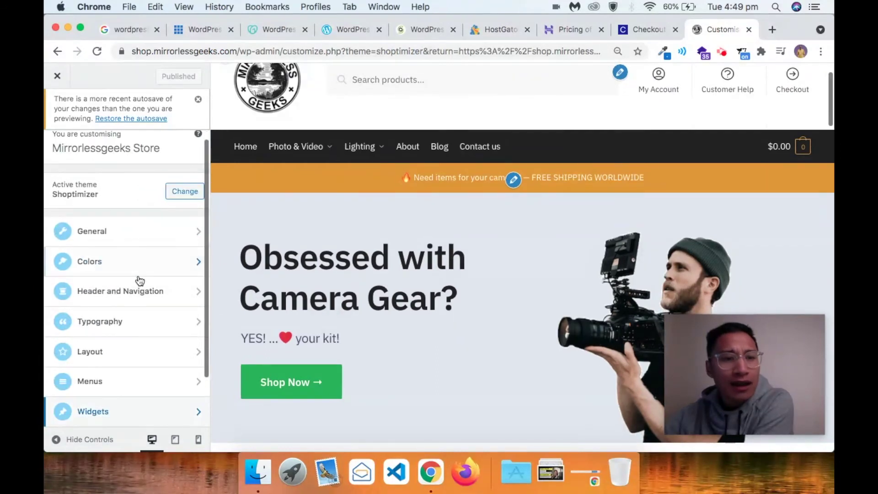
Review the Below Header, Top Bar Left and Top Bar Right widget areas, then return
scroll(137, 346, down, 2)
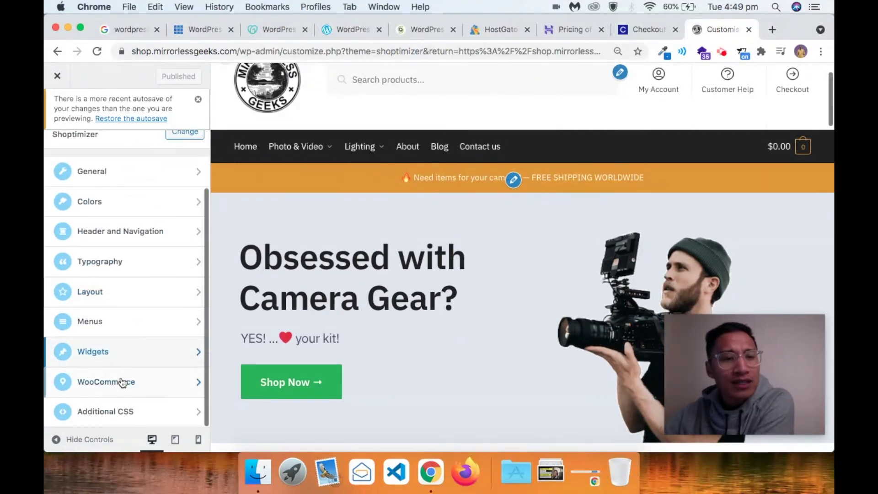
click(109, 359)
scroll(158, 298, down, 2)
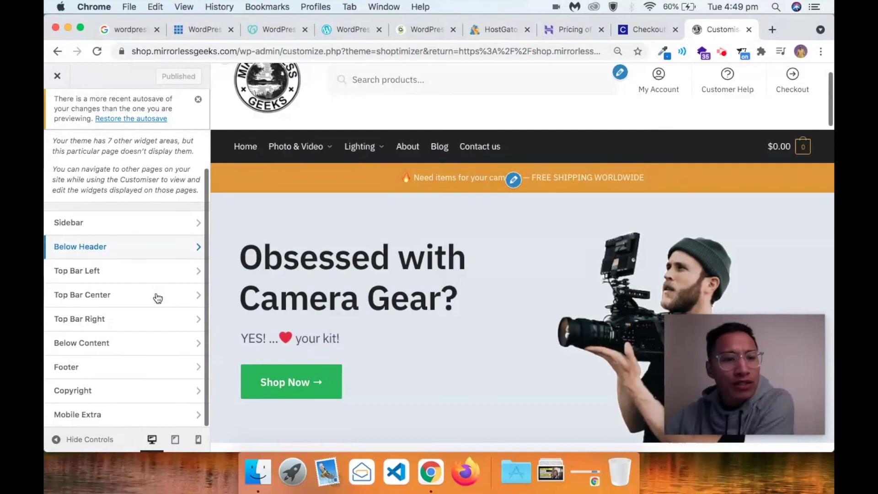
click(137, 249)
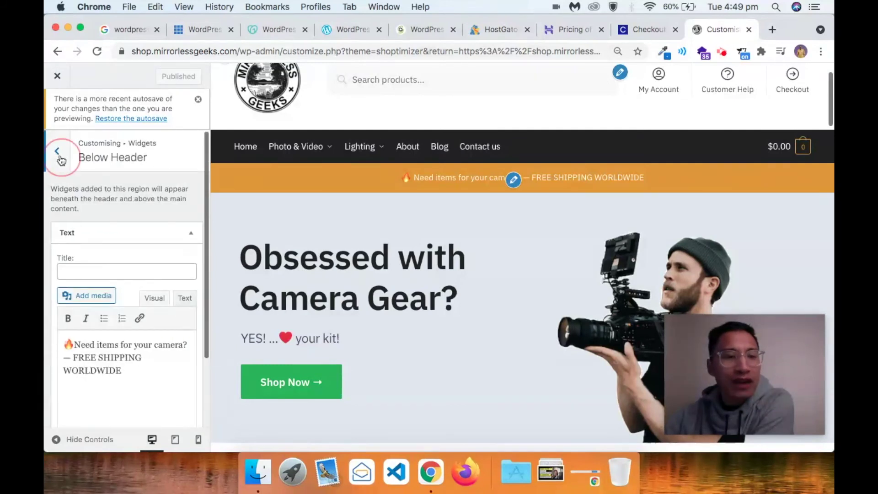
click(57, 151)
click(92, 271)
click(57, 147)
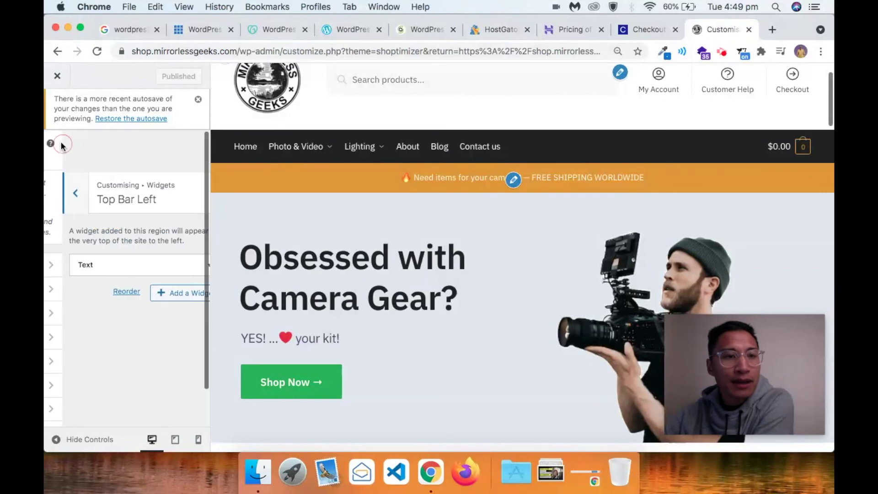
click(112, 324)
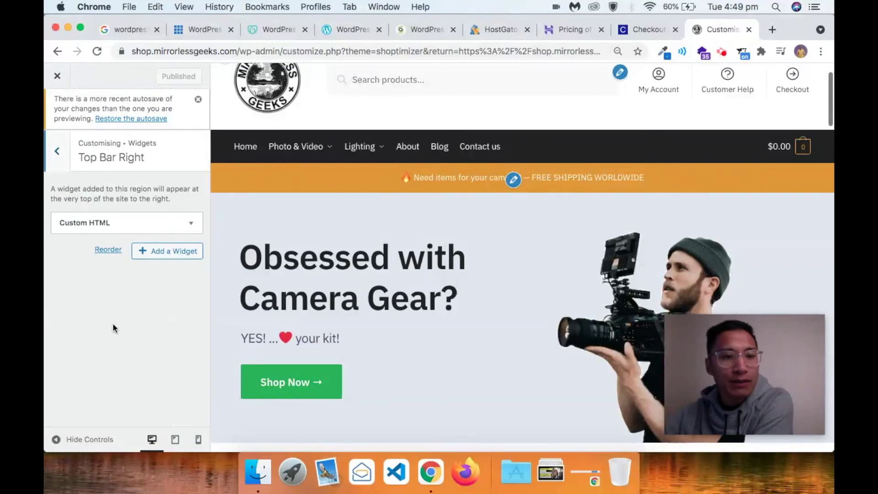
click(56, 151)
scroll(107, 399, down, 2)
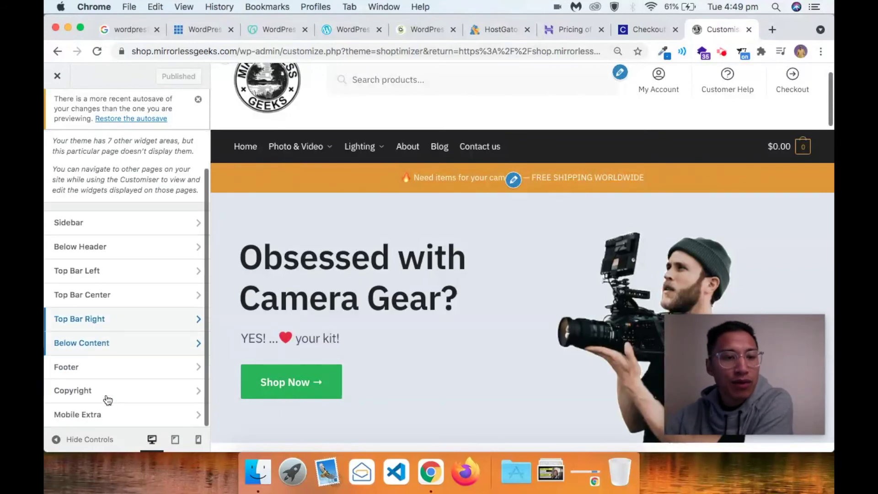
scroll(59, 316, up, 2)
click(56, 153)
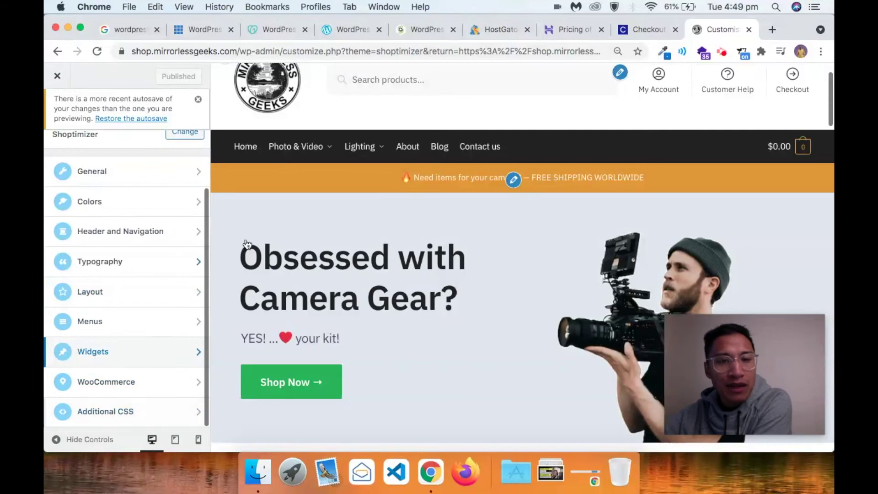
Scroll the desktop preview, then switch the Customizer preview to the mobile phone view
scroll(417, 234, down, 10)
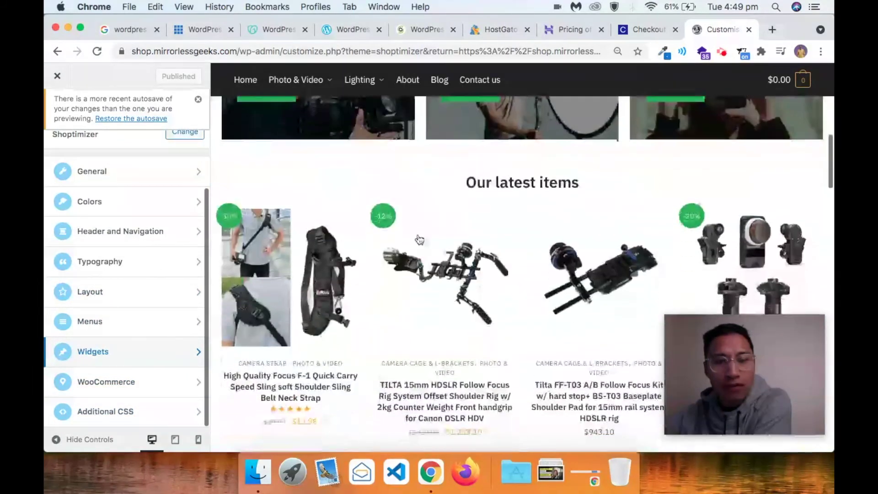
scroll(418, 237, down, 15)
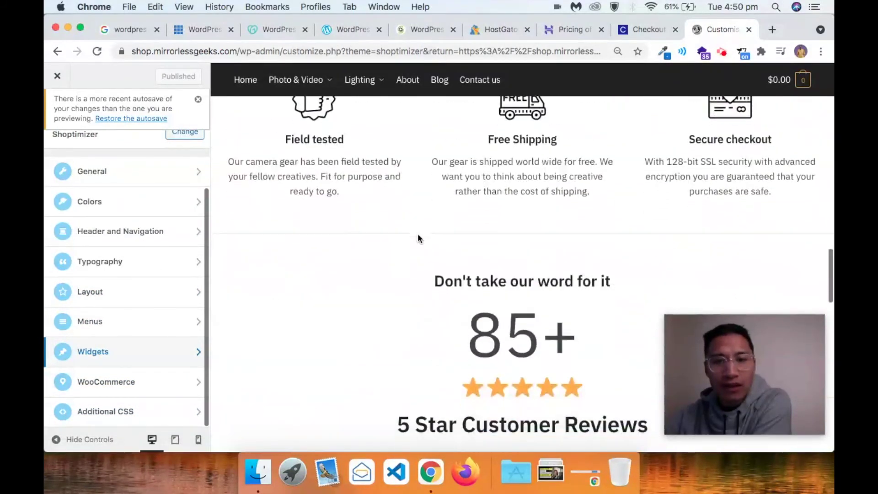
scroll(418, 235, down, 15)
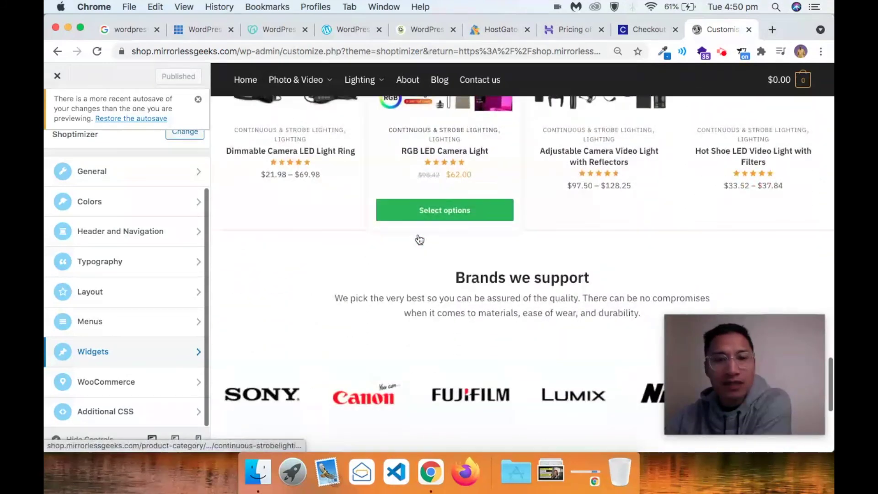
scroll(293, 325, up, 20)
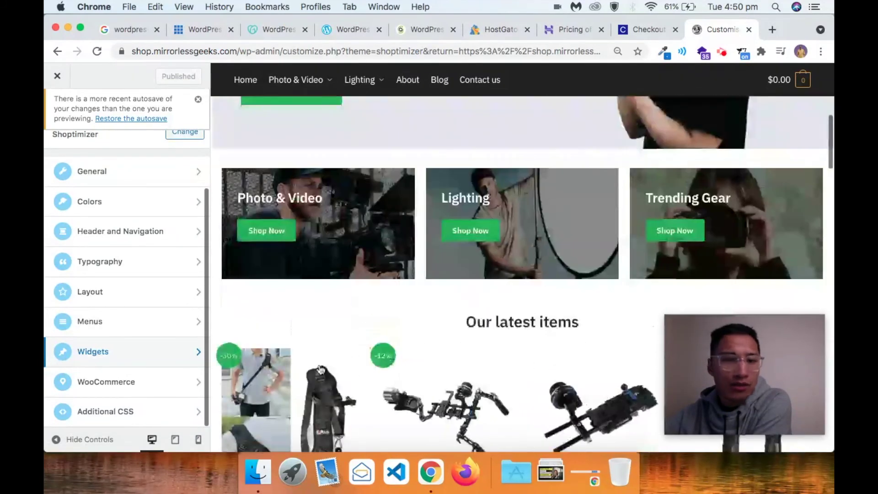
click(197, 440)
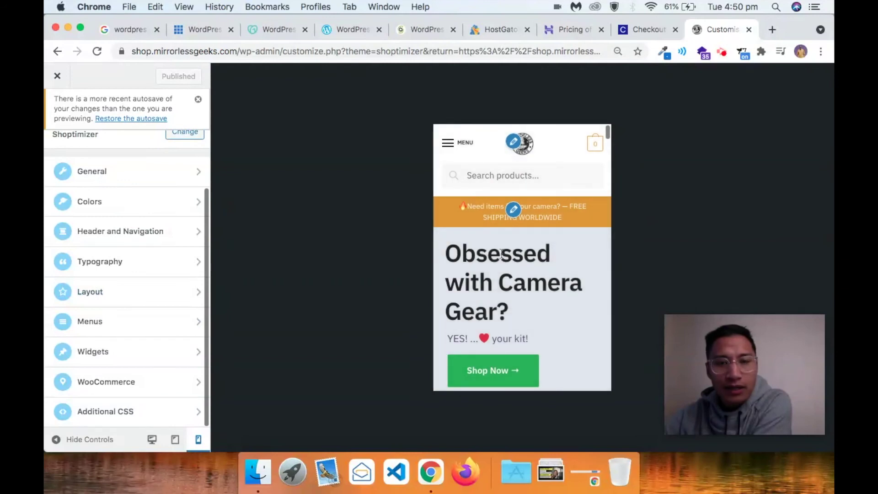
Scroll the mobile homepage preview to the footer and open the Photo & Video category
scroll(544, 224, down, 15)
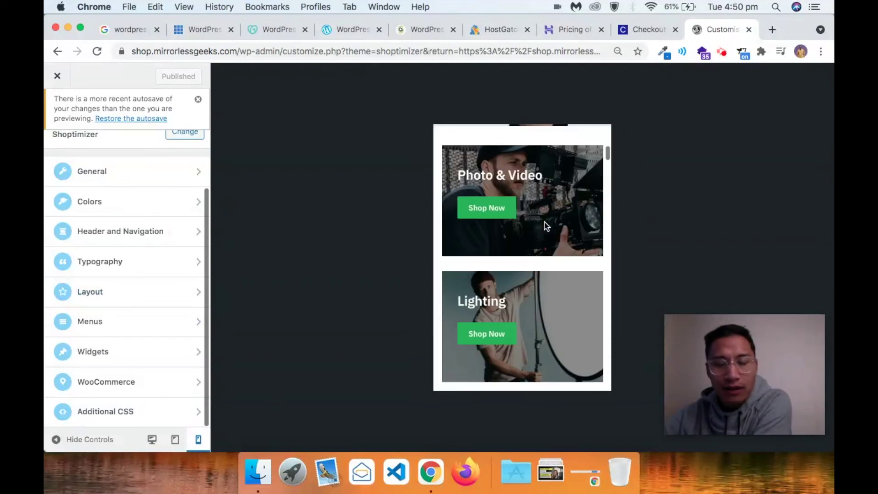
scroll(545, 224, down, 20)
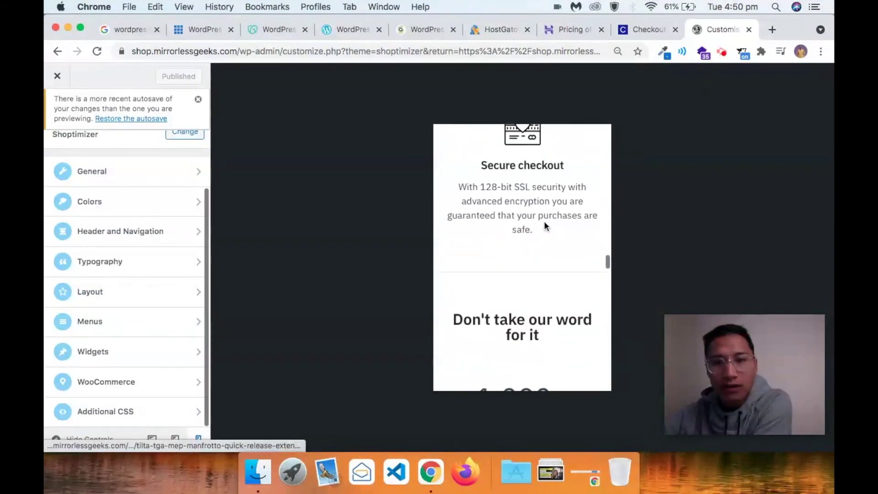
scroll(544, 221, down, 15)
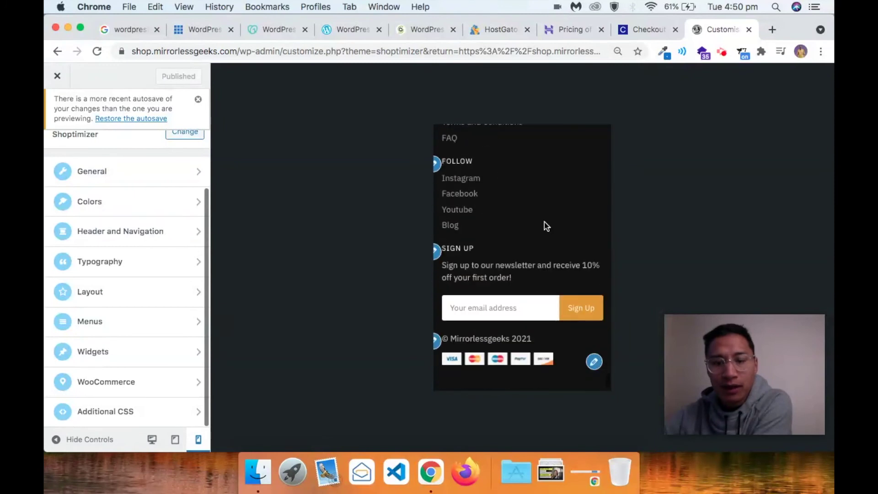
scroll(544, 206, up, 20)
click(544, 193)
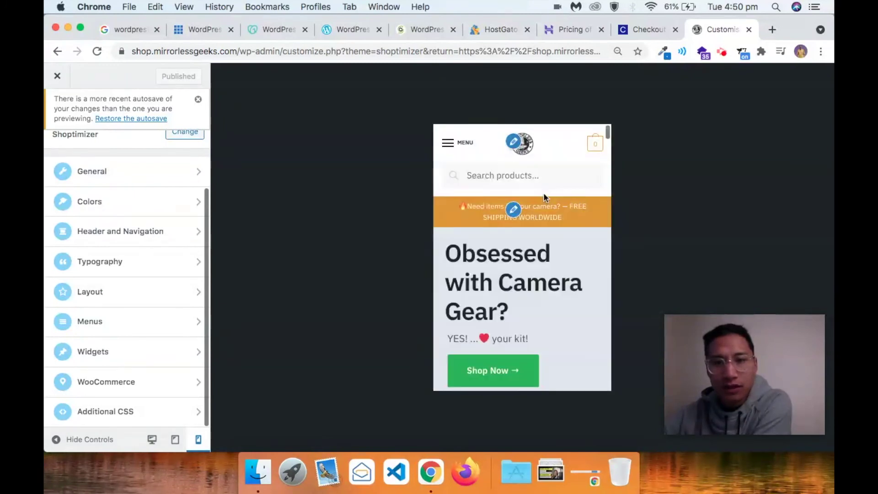
Scroll through the Photo & Video category's product listings in the Customizer preview
scroll(449, 303, down, 10)
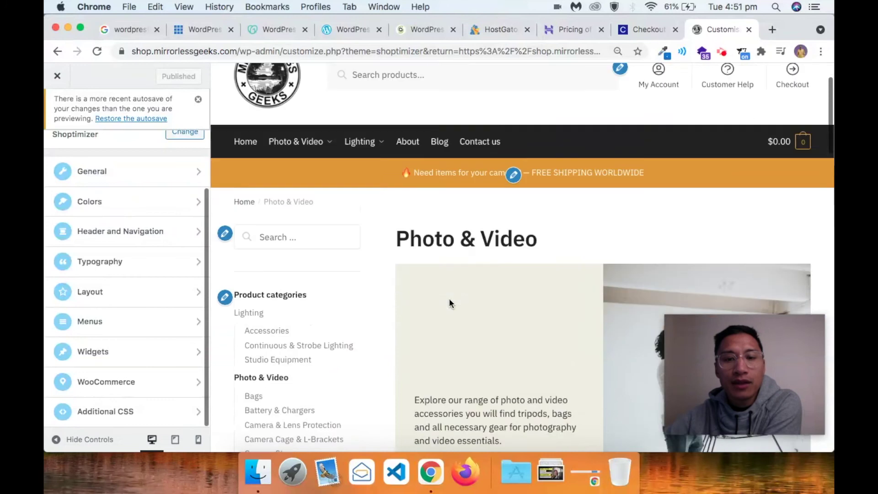
scroll(450, 302, down, 2)
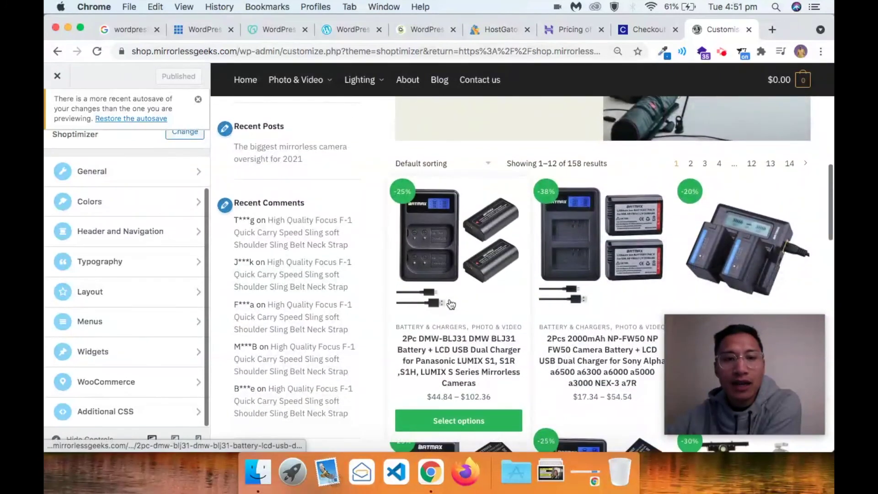
scroll(450, 302, up, 10)
scroll(449, 302, down, 2)
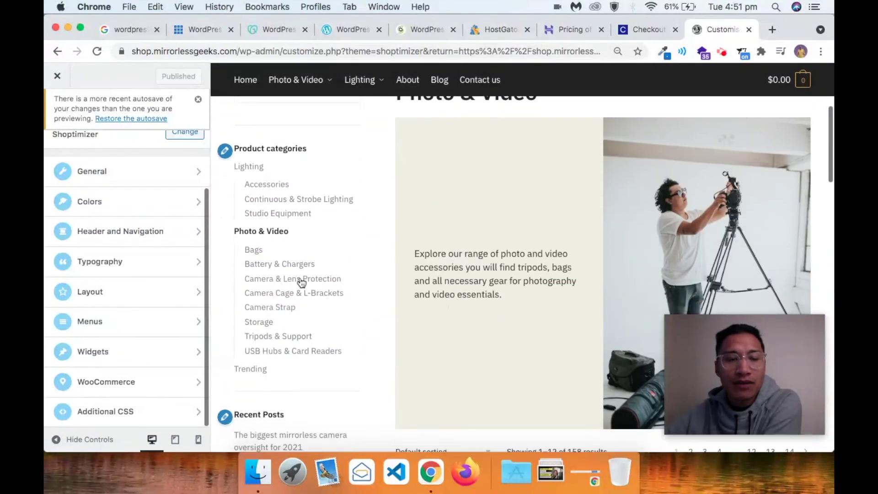
scroll(349, 199, down, 4)
scroll(297, 312, up, 3)
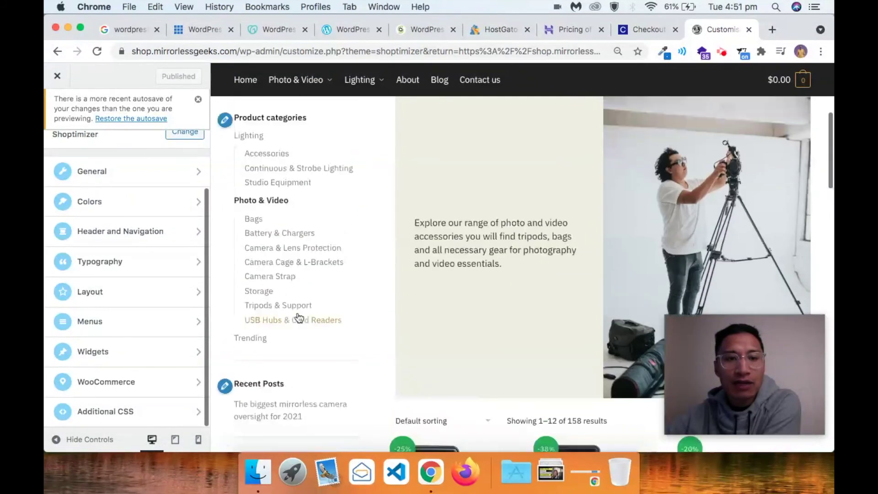
scroll(284, 315, down, 4)
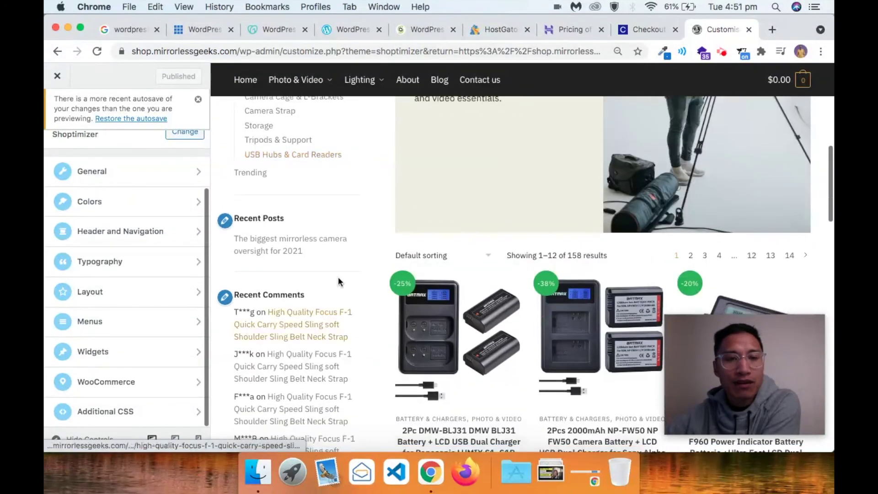
scroll(346, 266, down, 2)
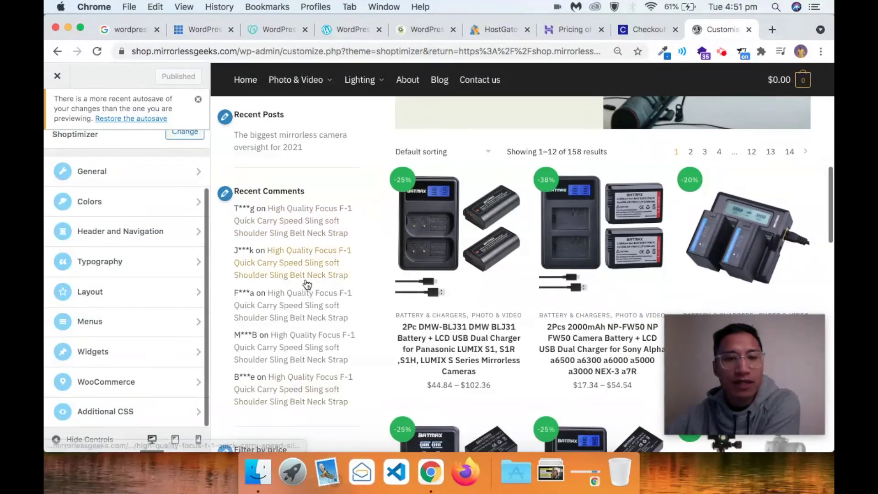
scroll(306, 278, down, 5)
scroll(306, 279, down, 2)
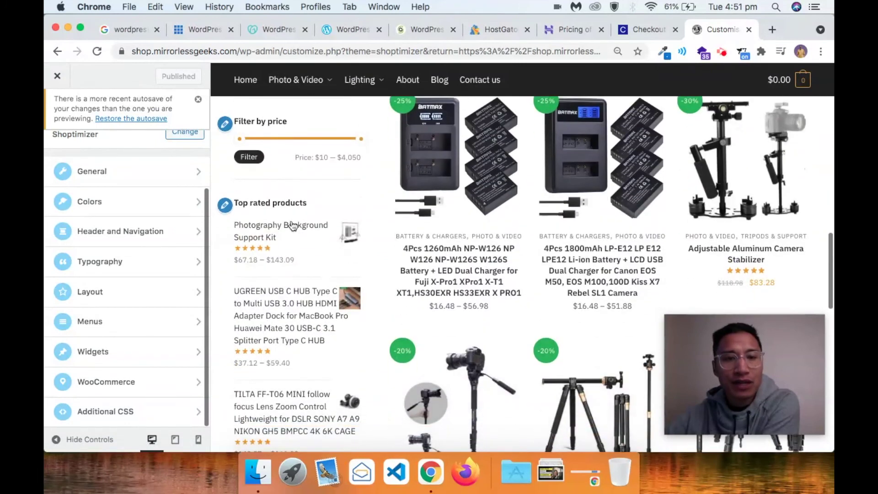
scroll(297, 233, down, 4)
scroll(525, 265, up, 5)
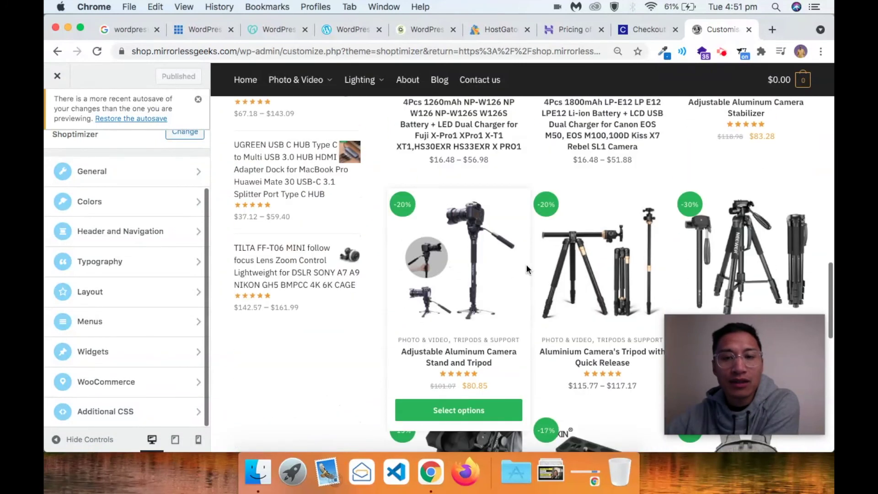
scroll(509, 223, down, 5)
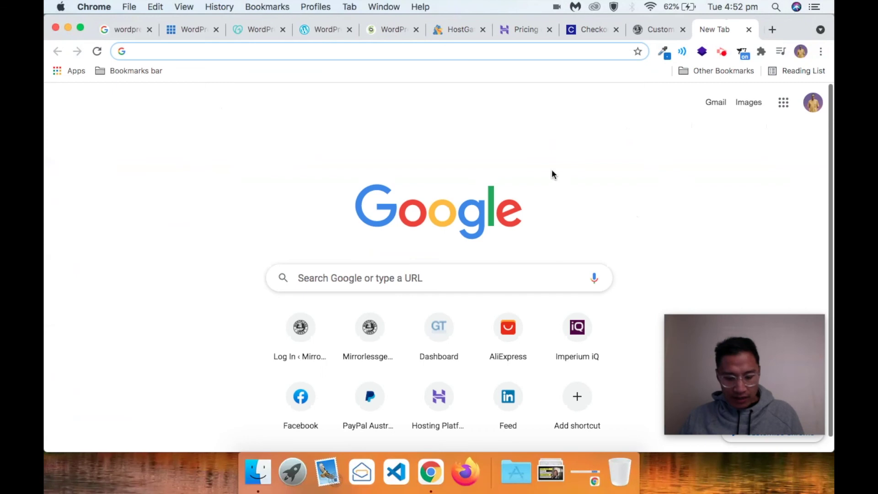
text(gtme)
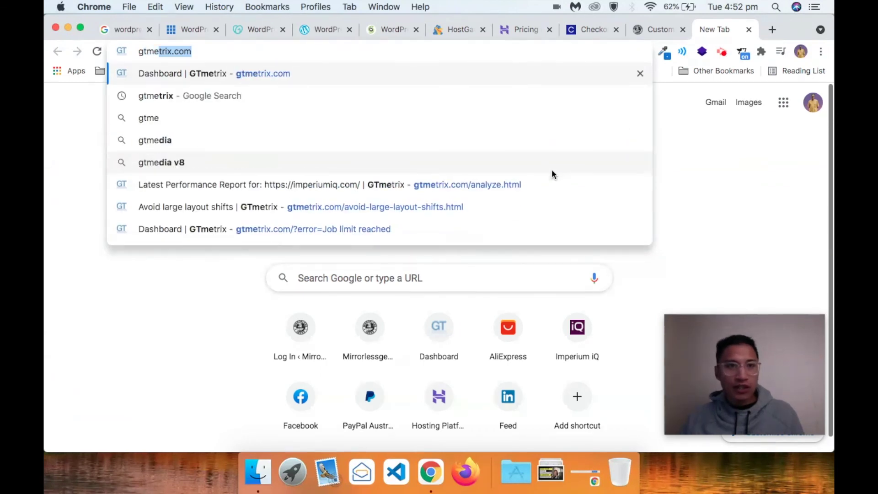
key(Return)
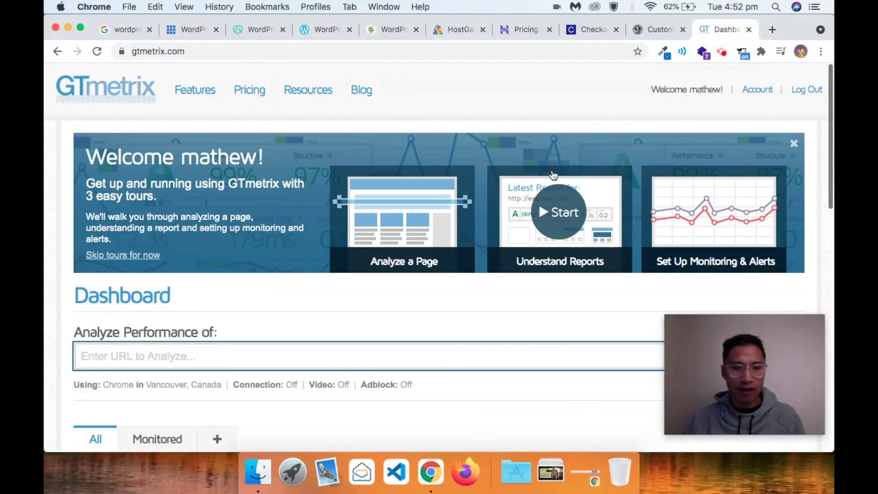
text(htt)
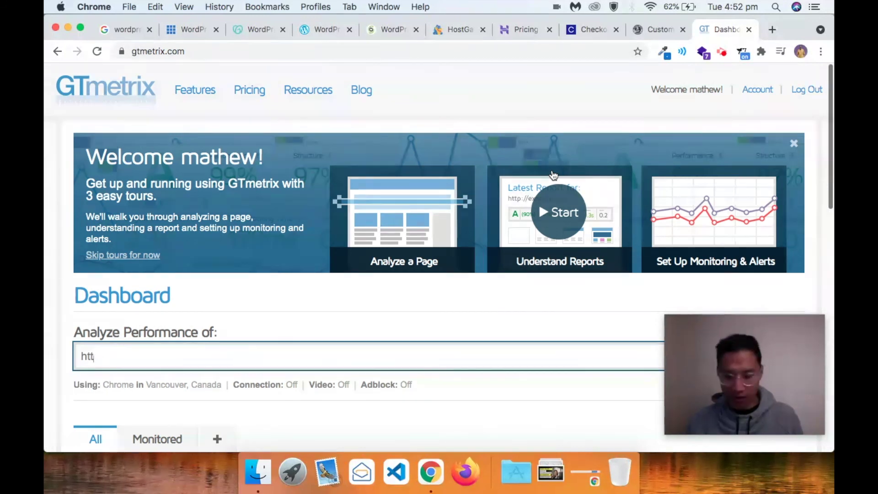
text(ps:)
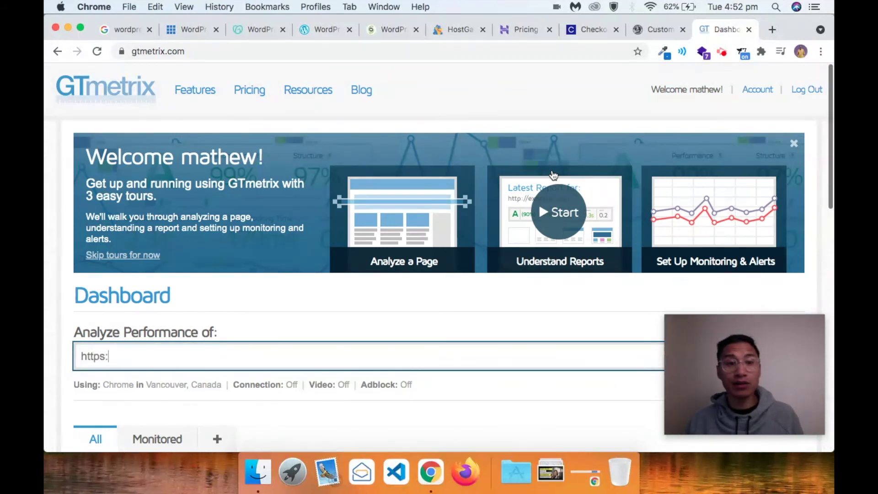
text(//shop.mirrorlessgeeks.com/)
key(Return)
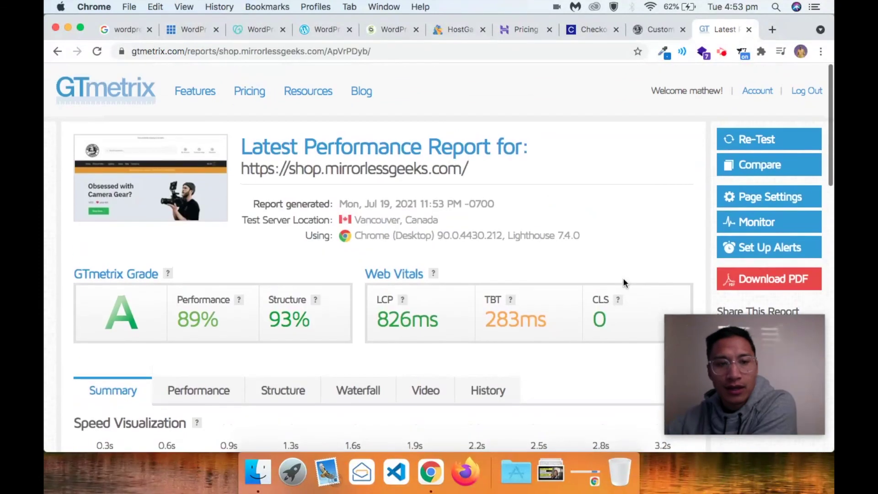
scroll(622, 278, down, 1)
scroll(623, 280, down, 5)
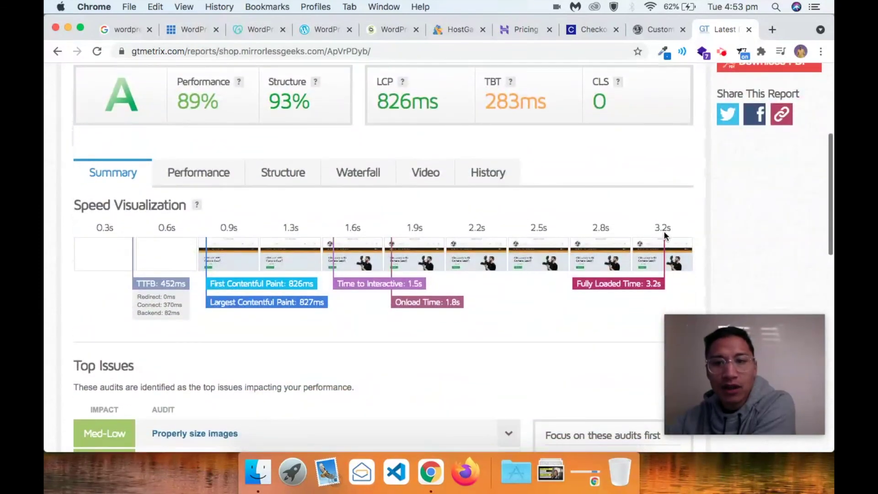
scroll(623, 330, down, 3)
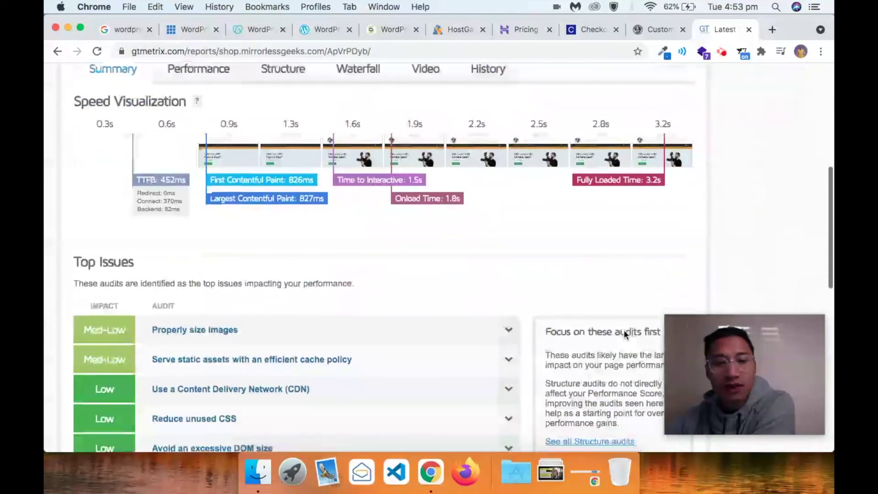
scroll(615, 275, down, 8)
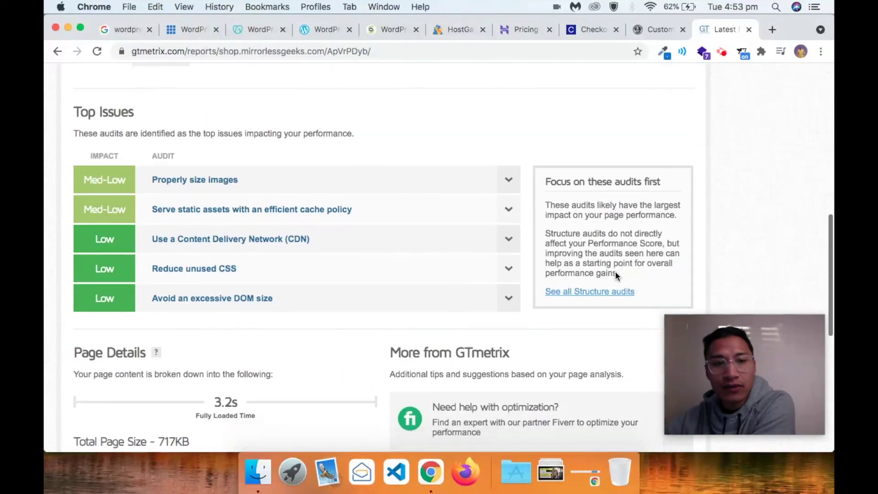